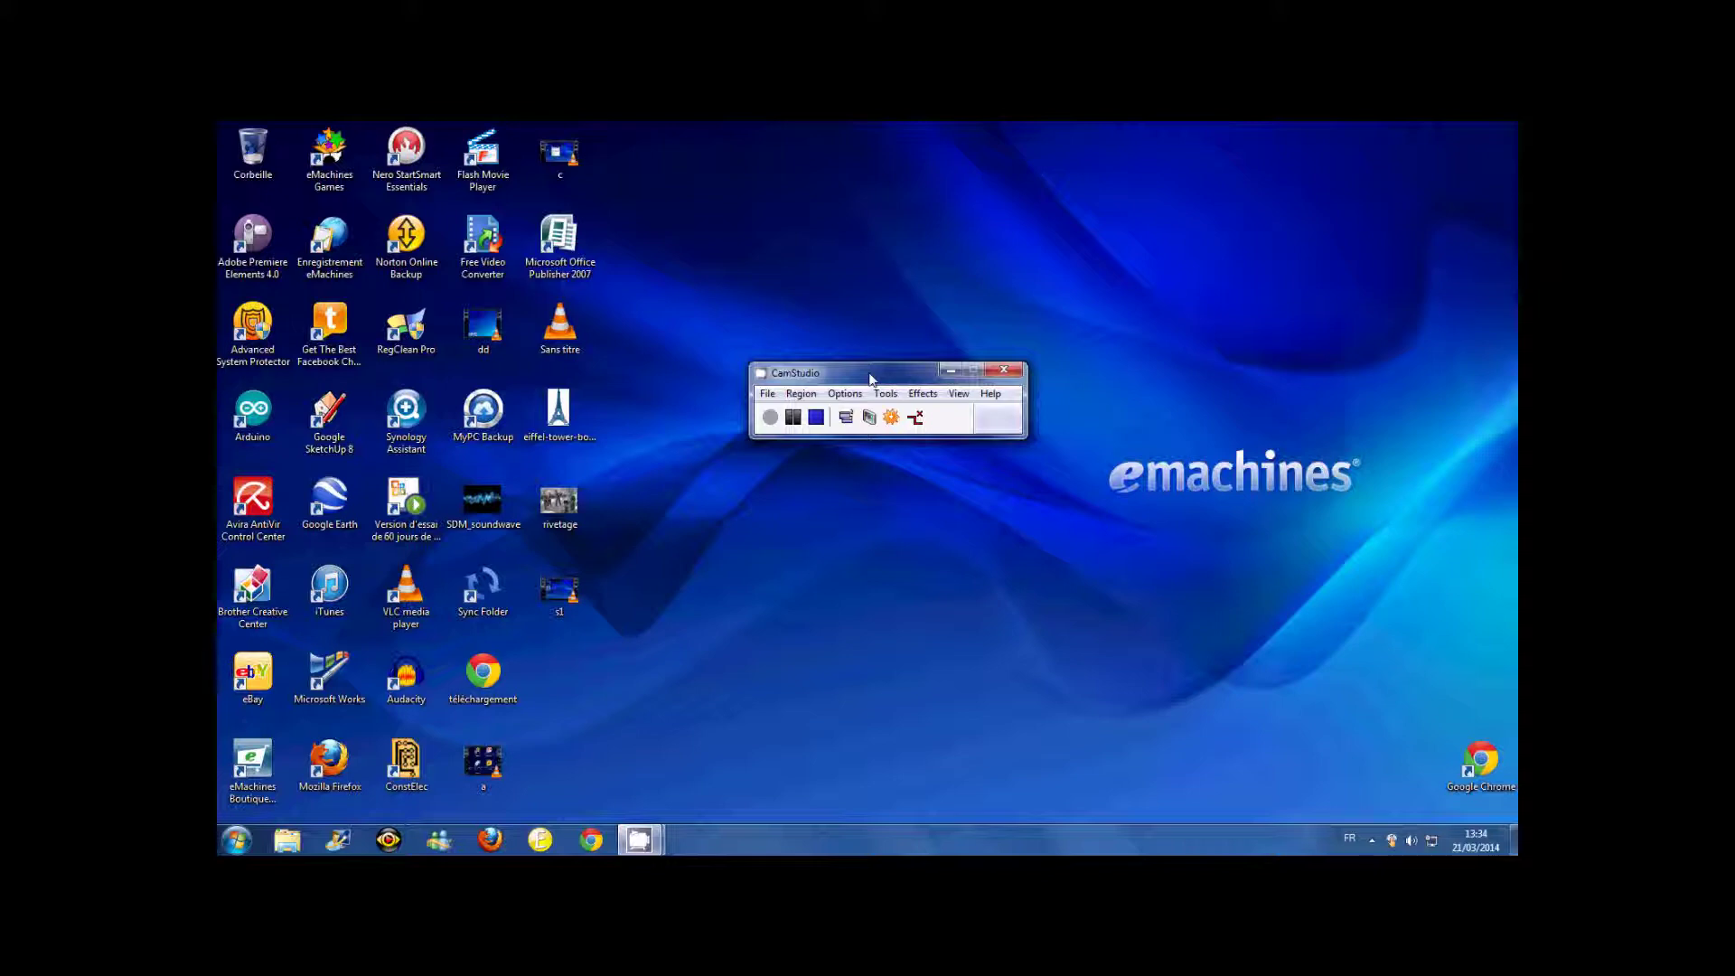
- Open Microsoft Office Publisher 2007 and create a blank A4 (Paysage) publication, 29,7 x 21 cm
double_click(560, 246)
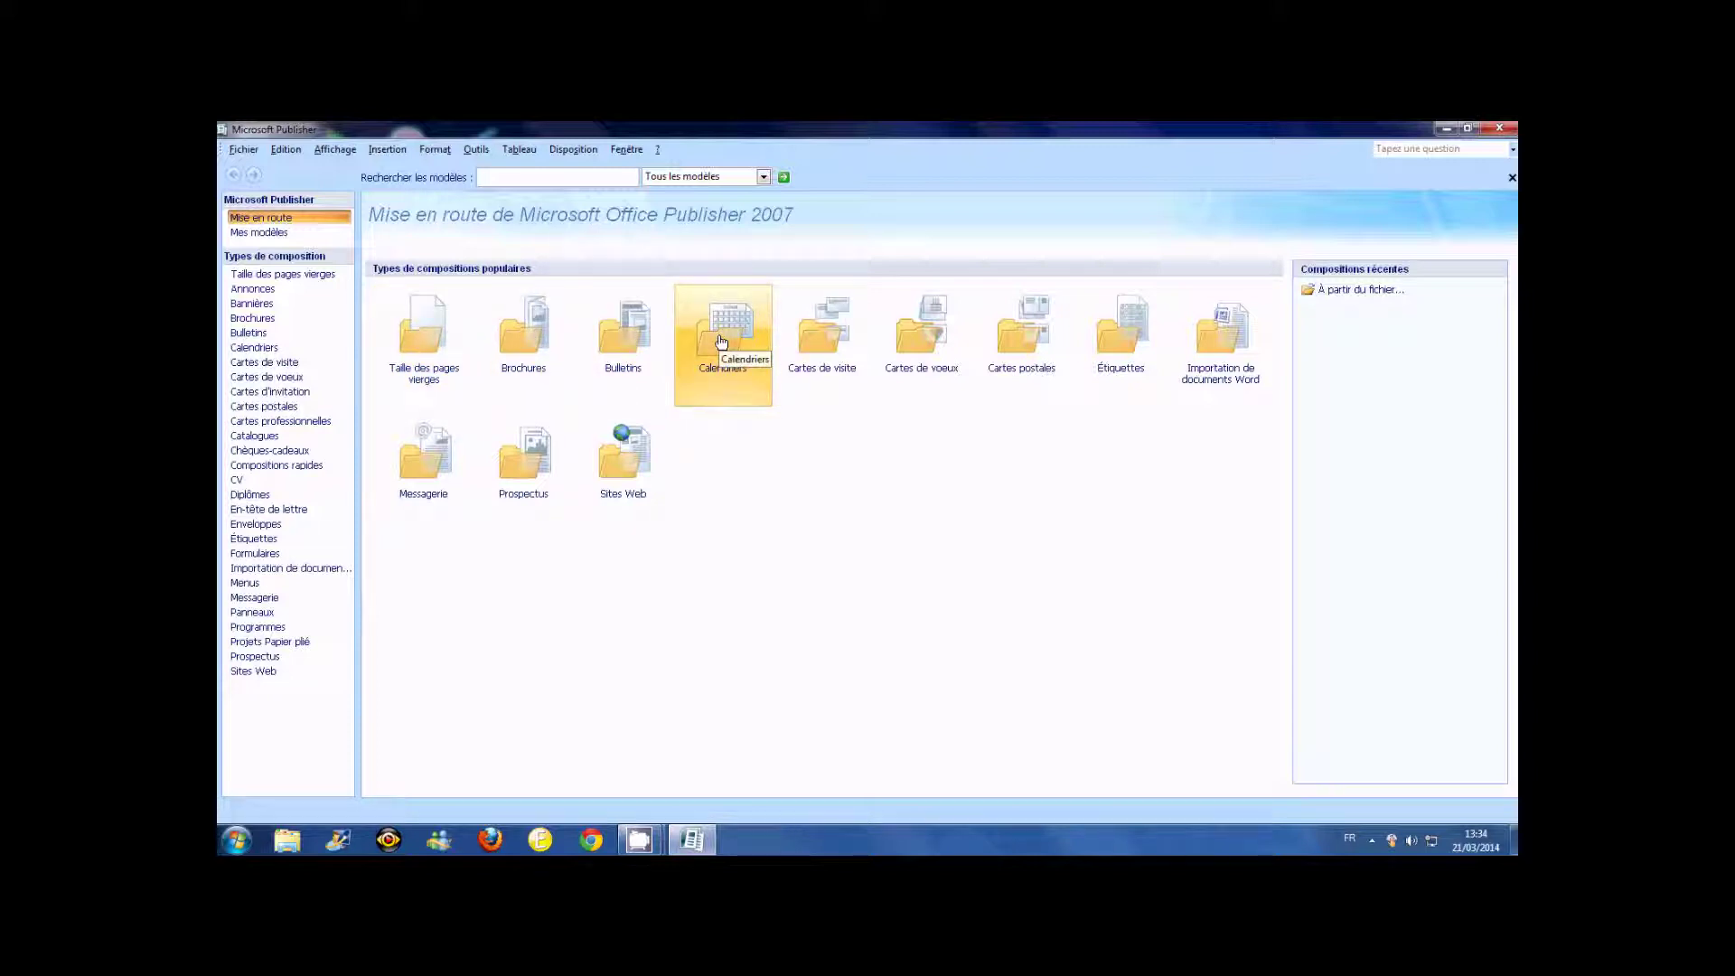
left_click(418, 337)
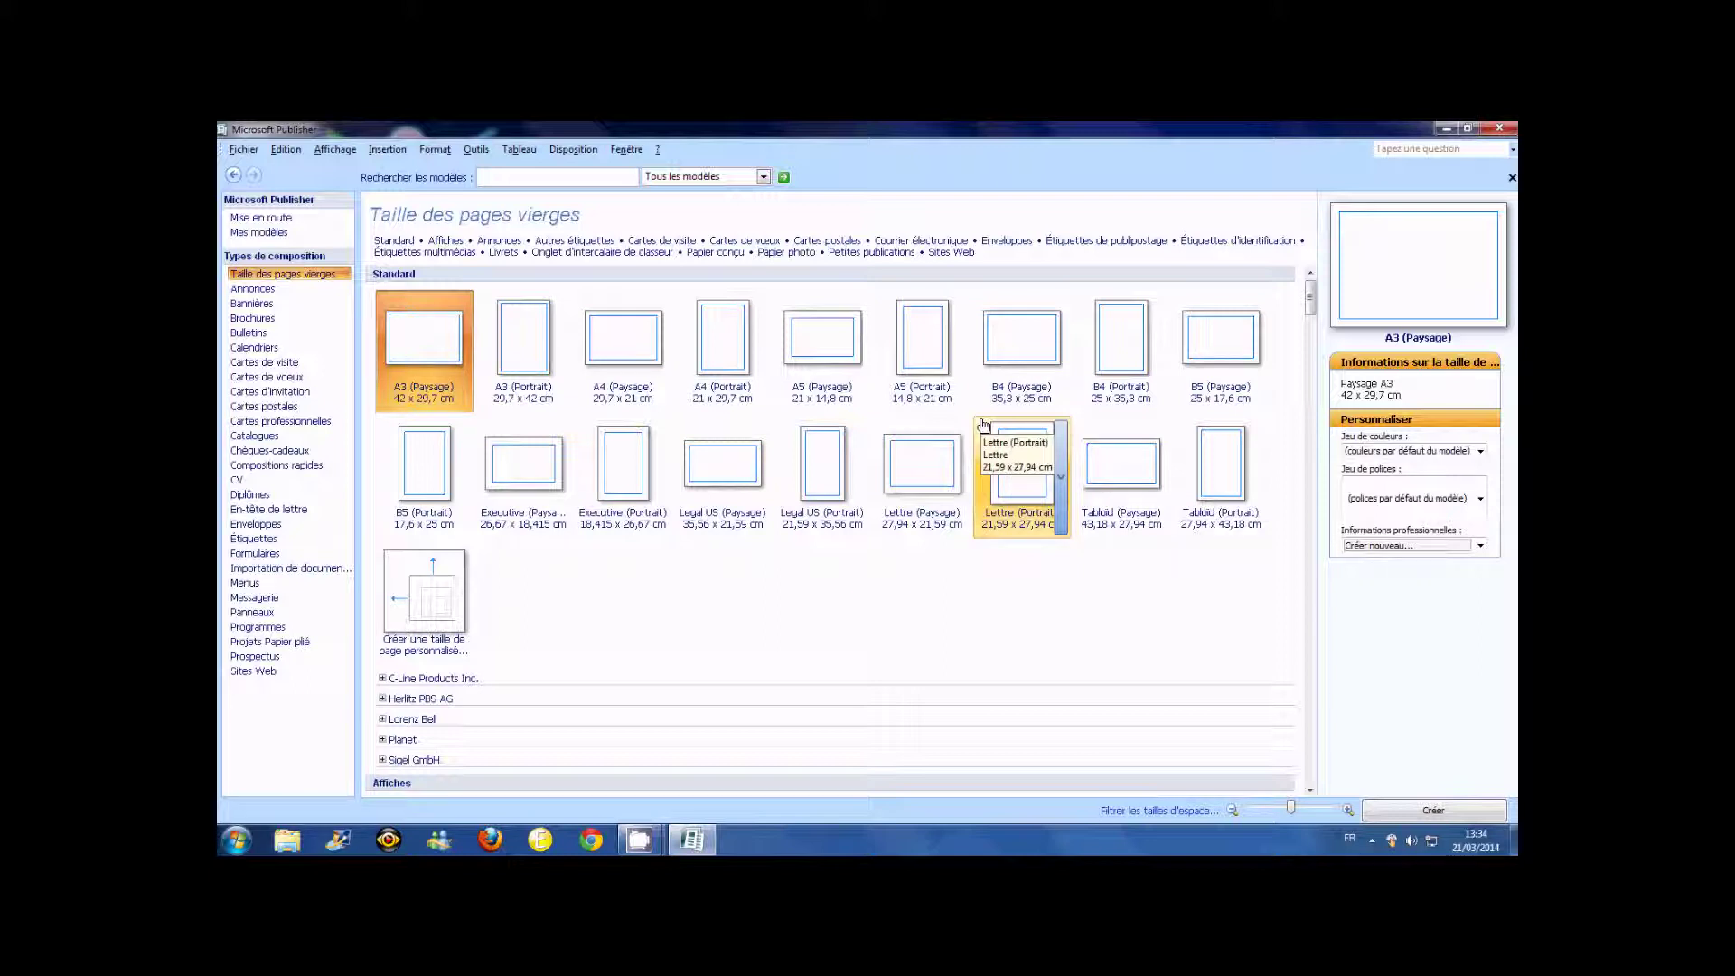
left_click(640, 351)
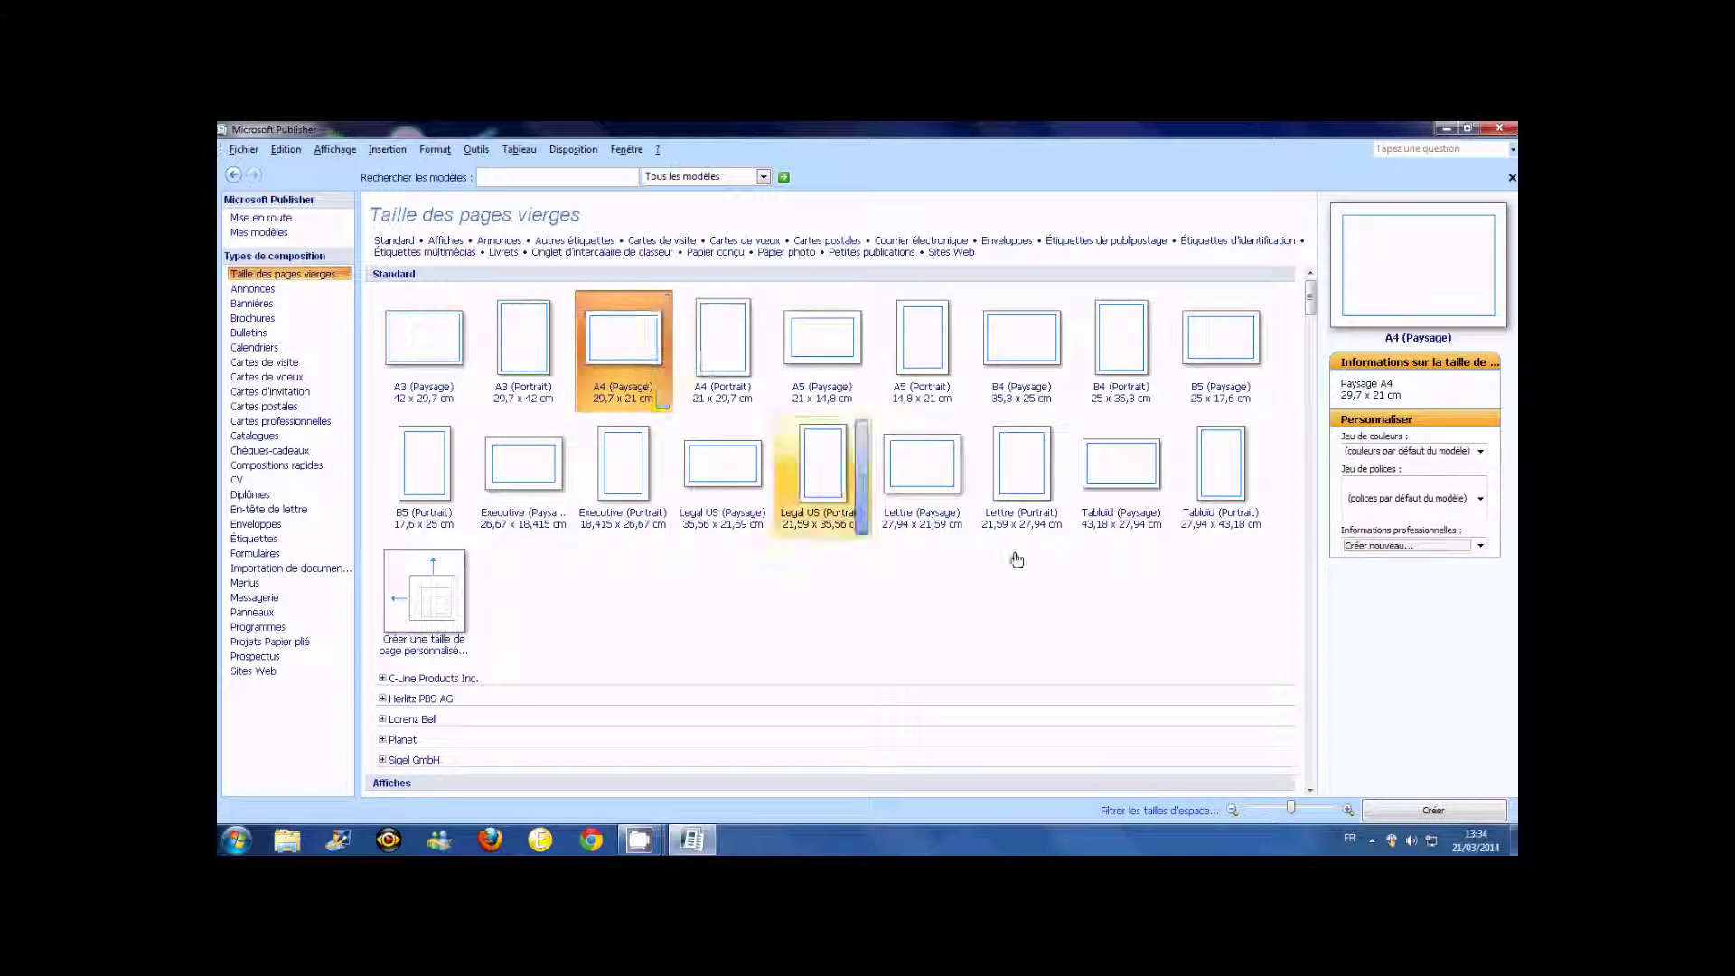
left_click(1413, 812)
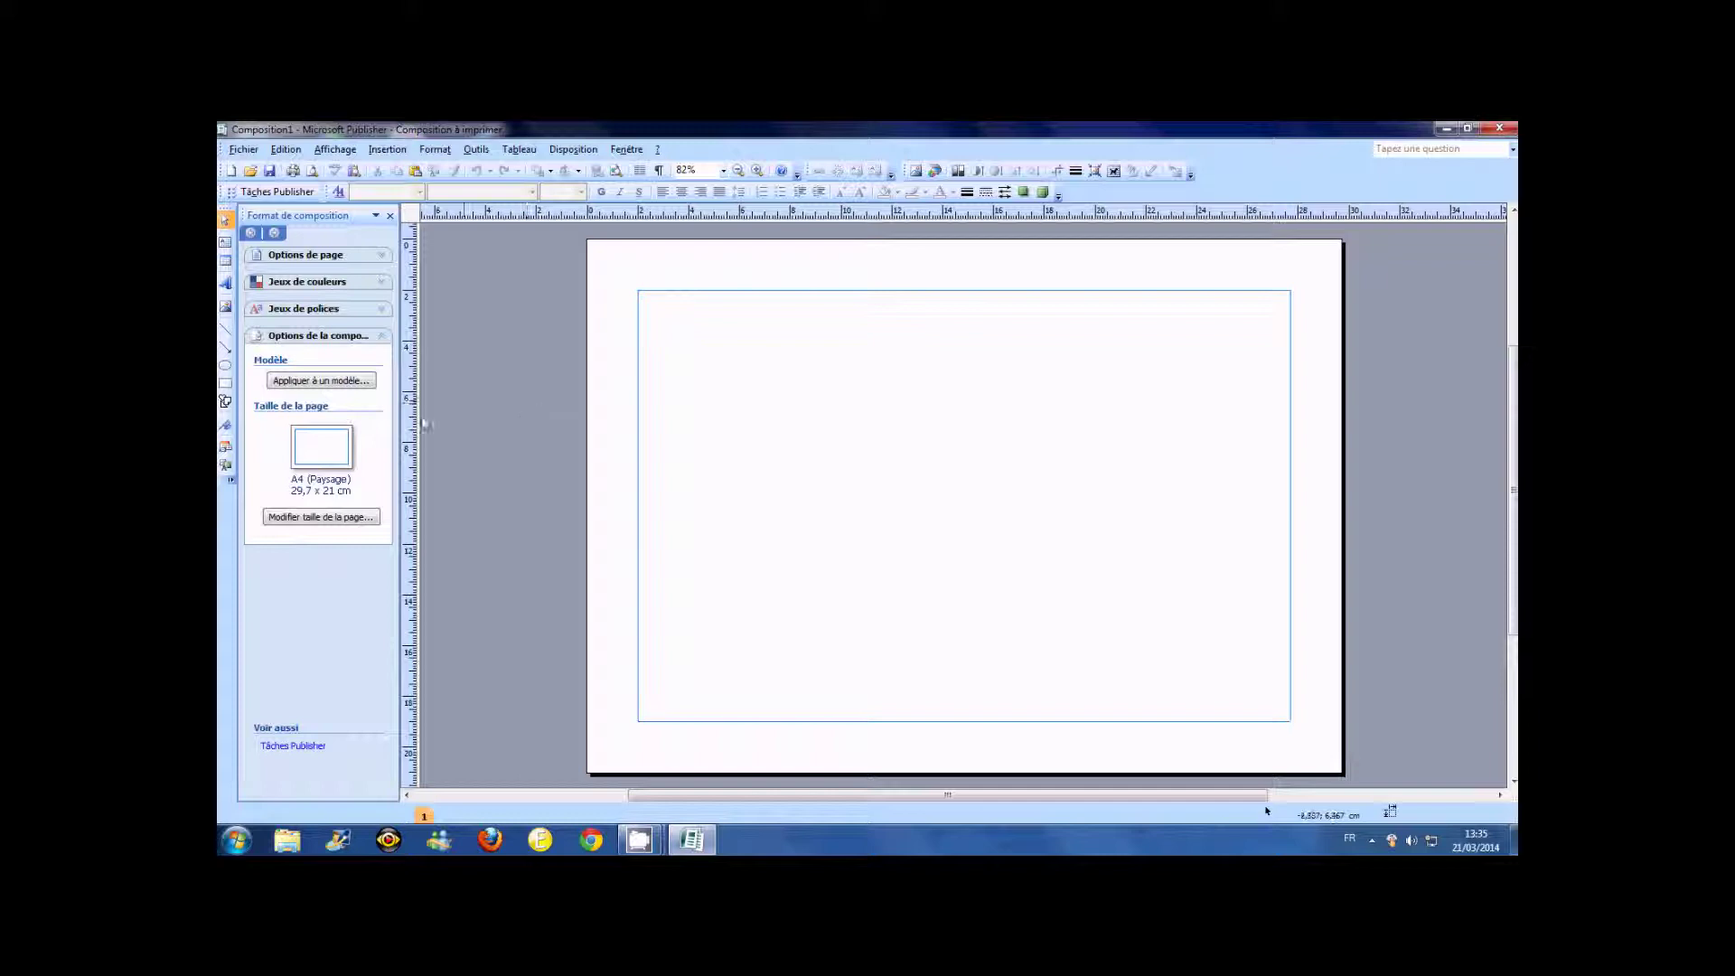
- Draw a rectangle inside the page margins and set its size to 20 cm wide by 10 cm high
left_click(225, 387)
left_click_drag(677, 333, 1263, 660)
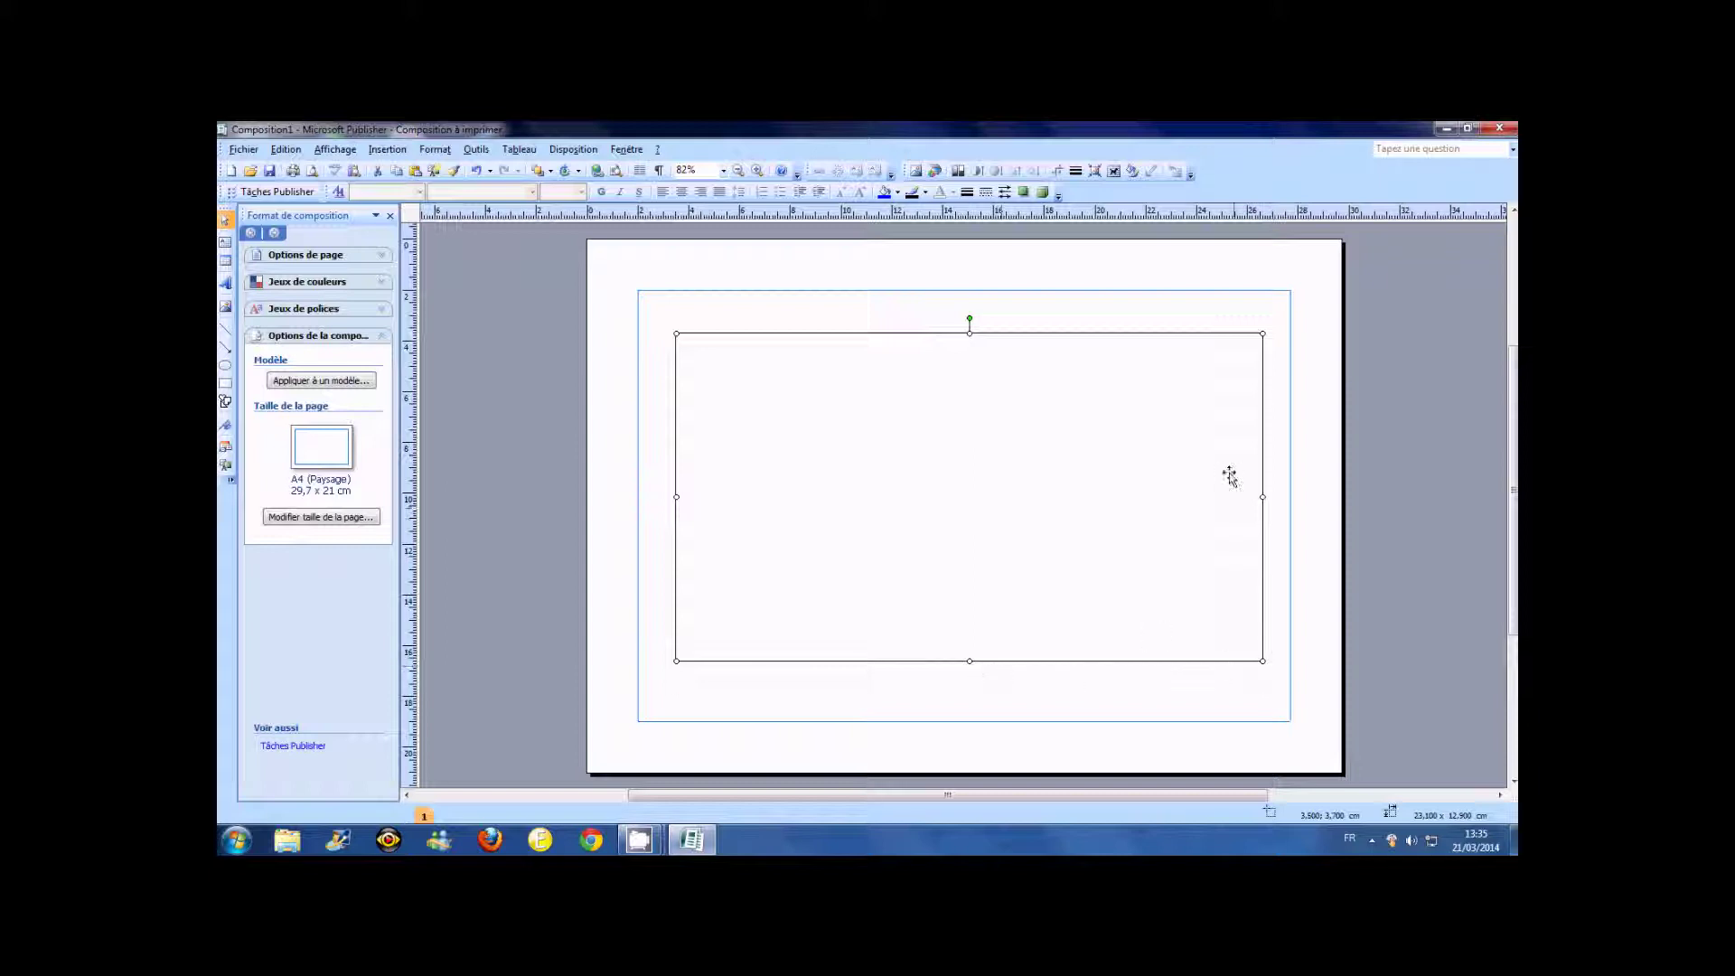
double_click(1429, 818)
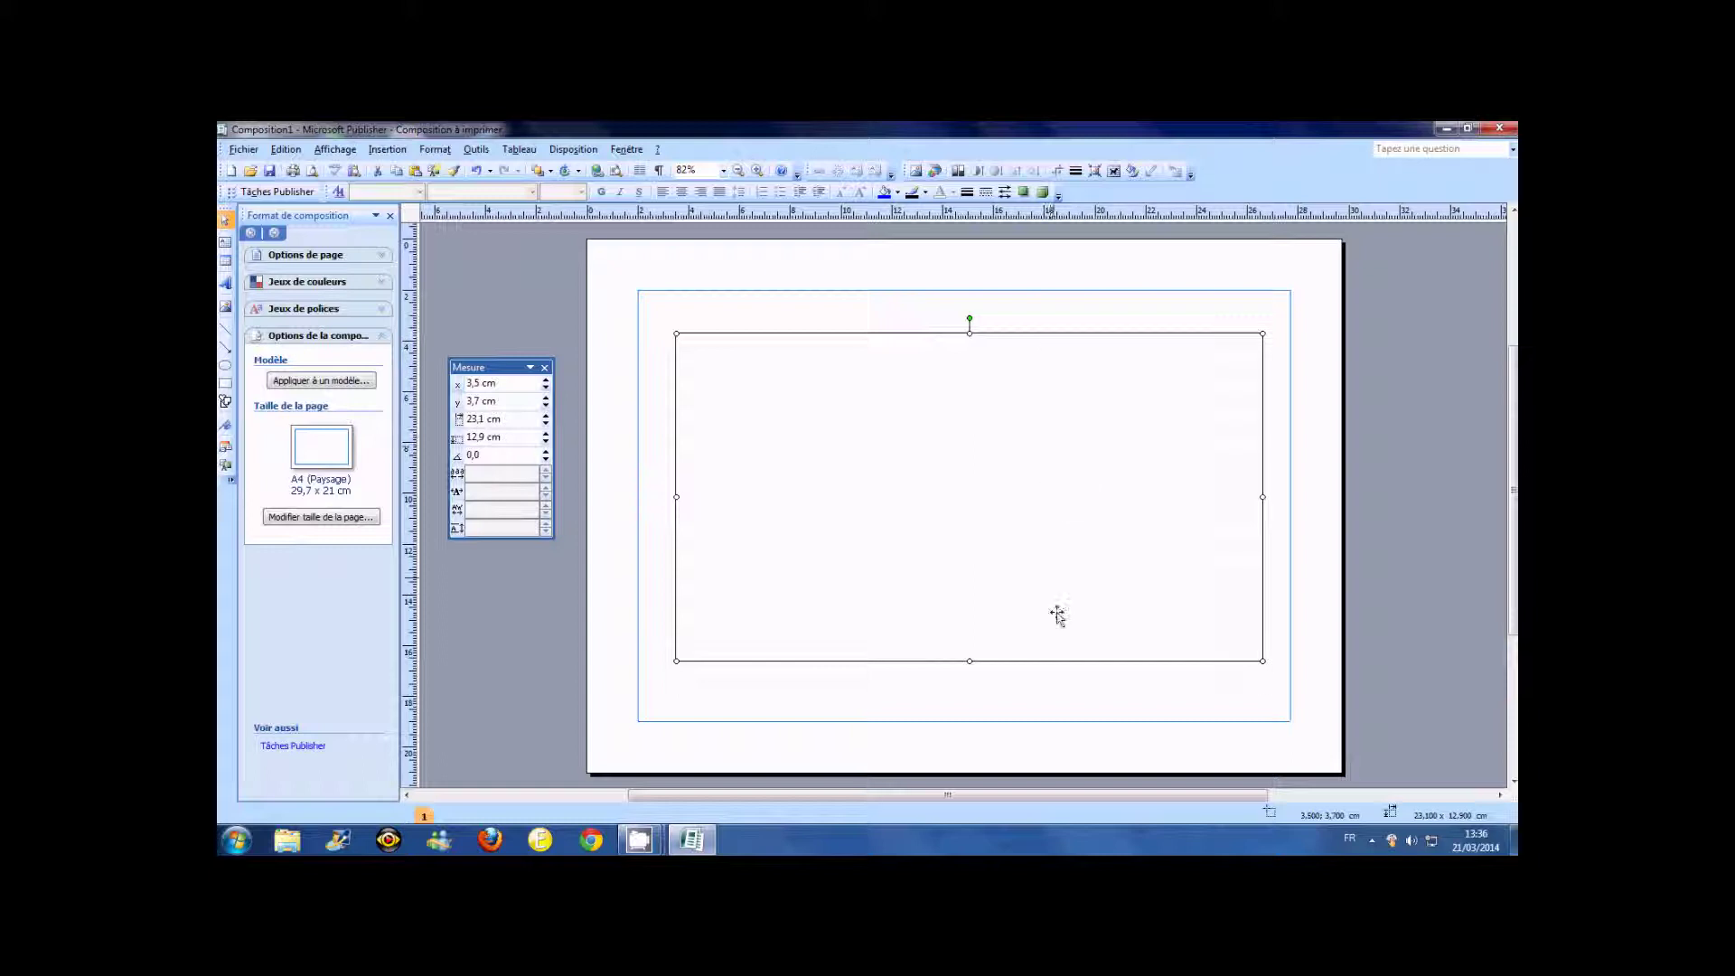
left_click(511, 419)
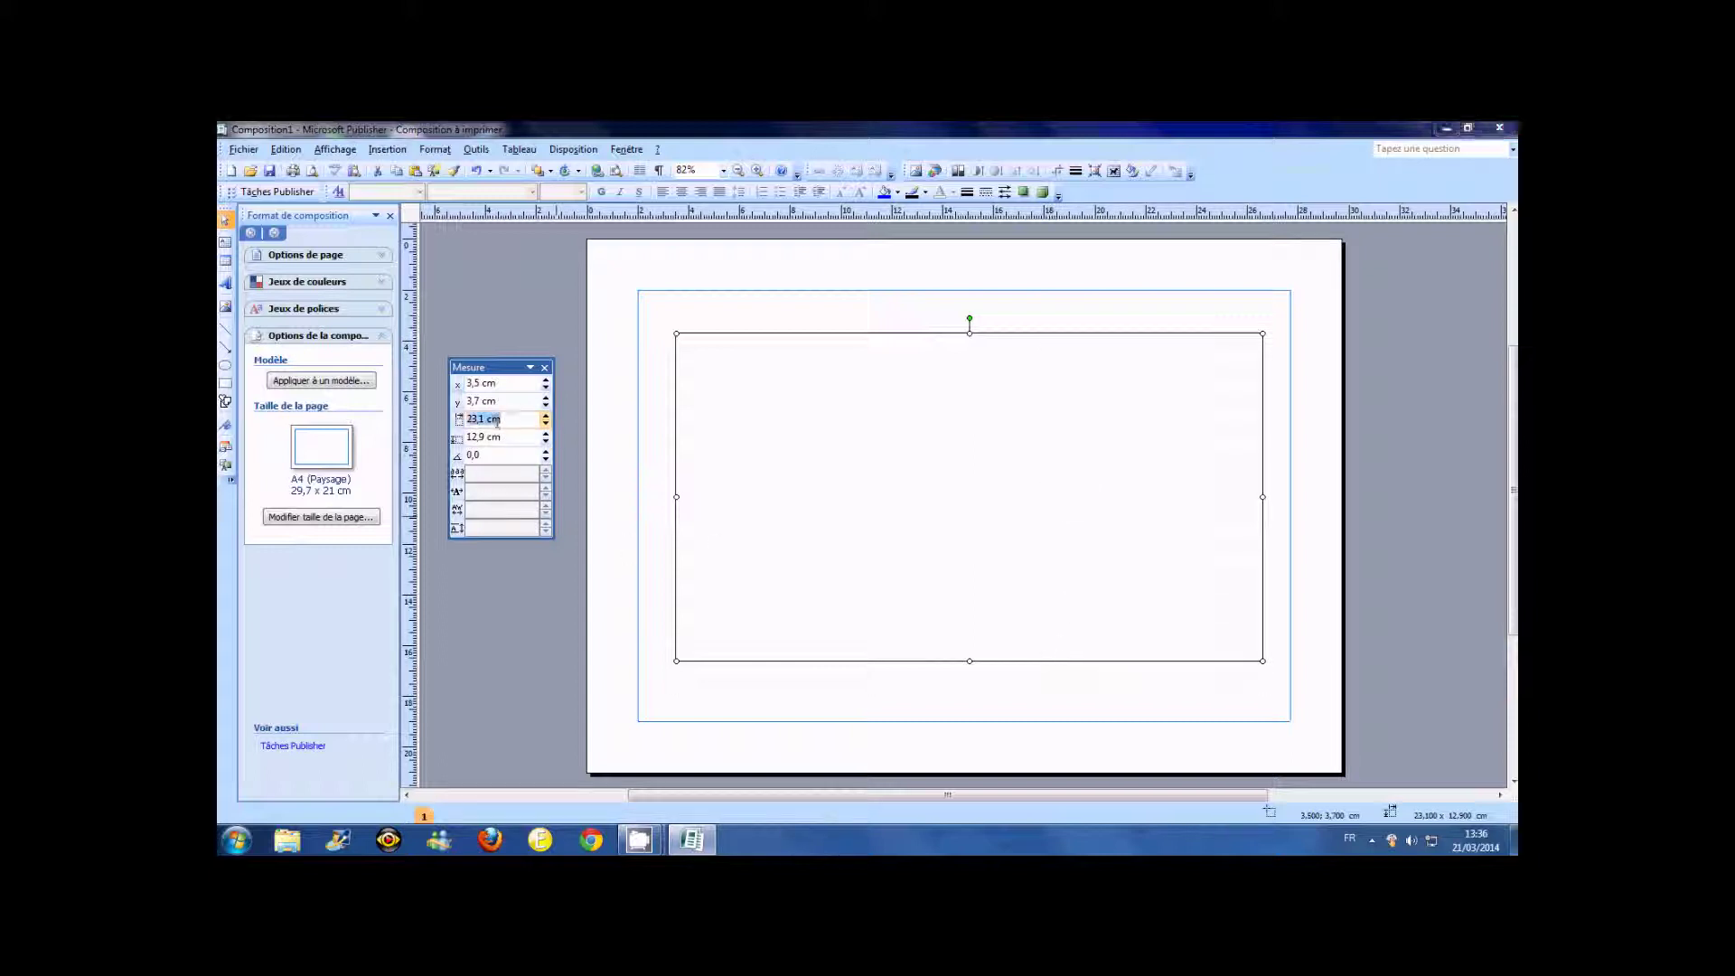
type("2")
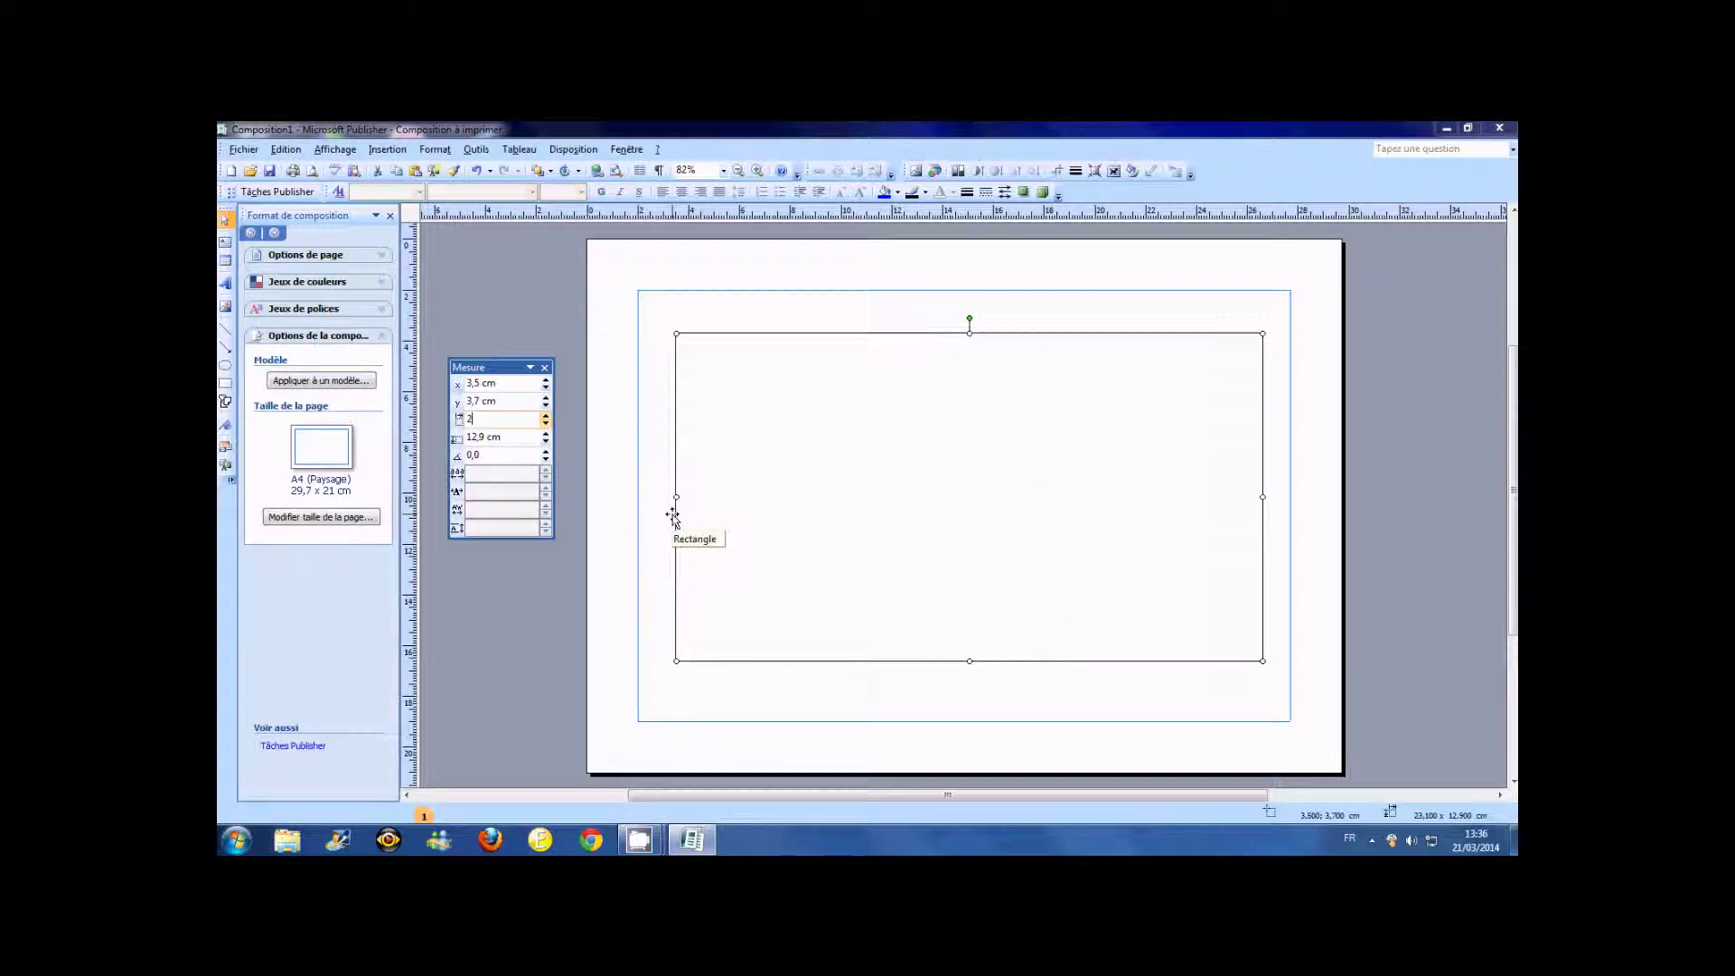
type("0")
key("Tab")
type("1")
key("Tab")
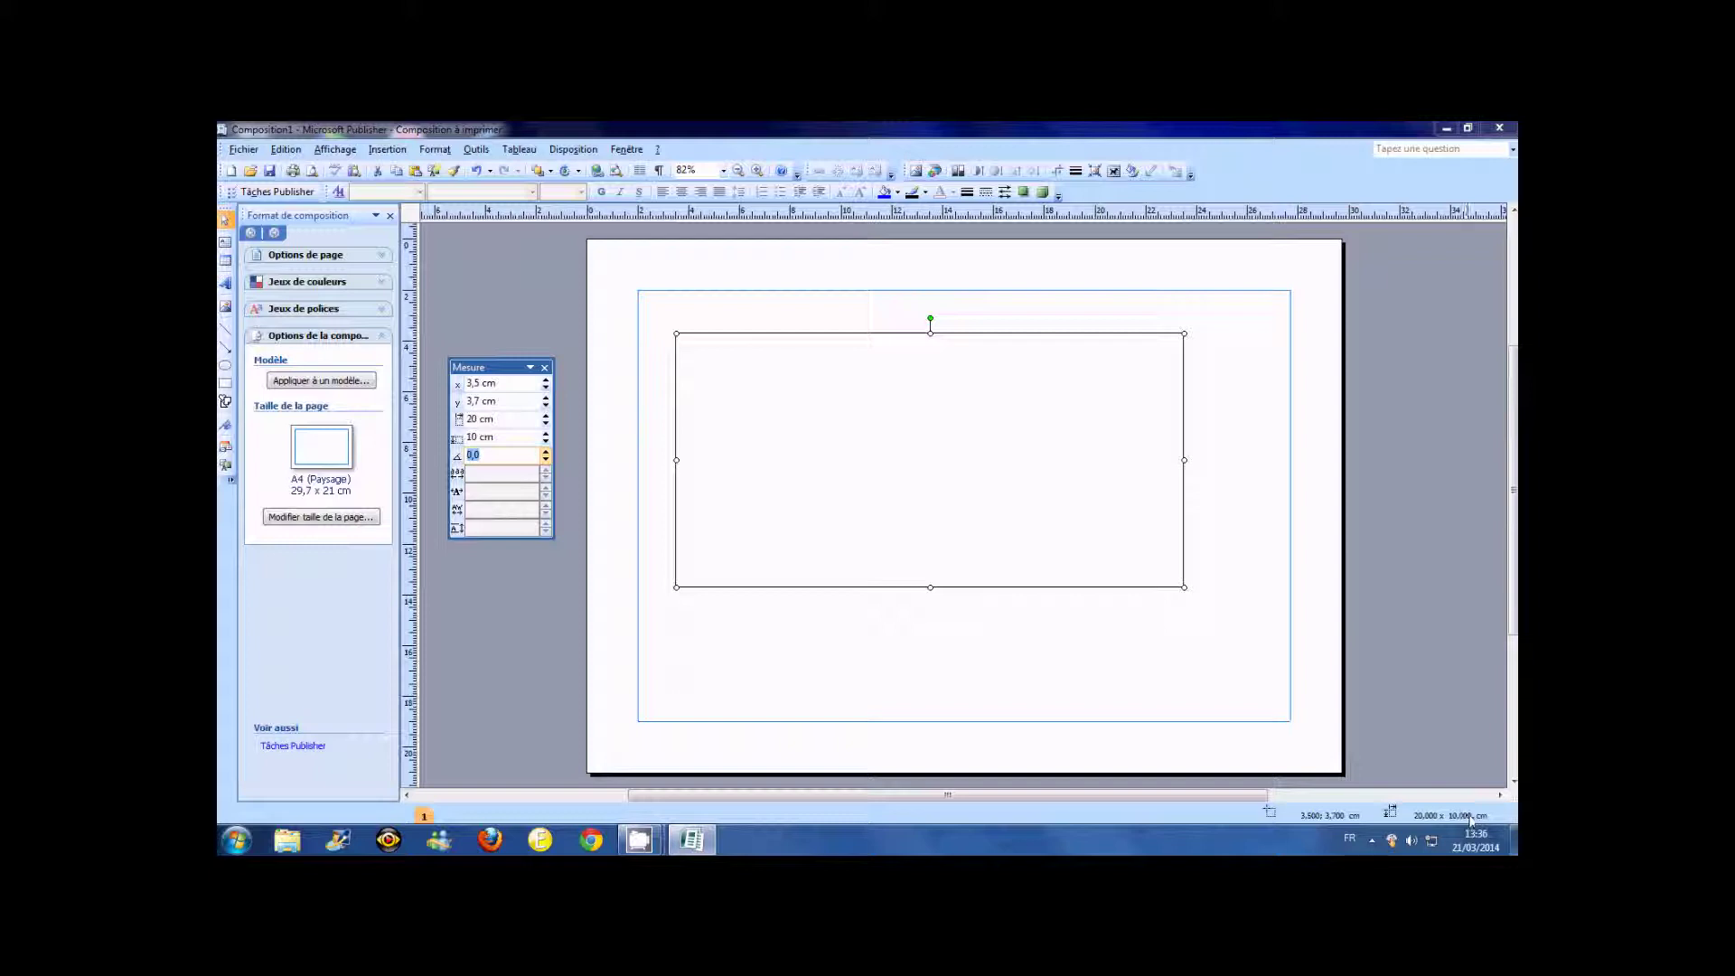
- Try a 3 pt outline and an orange line colour on the rectangle, undoing each change
left_click(965, 193)
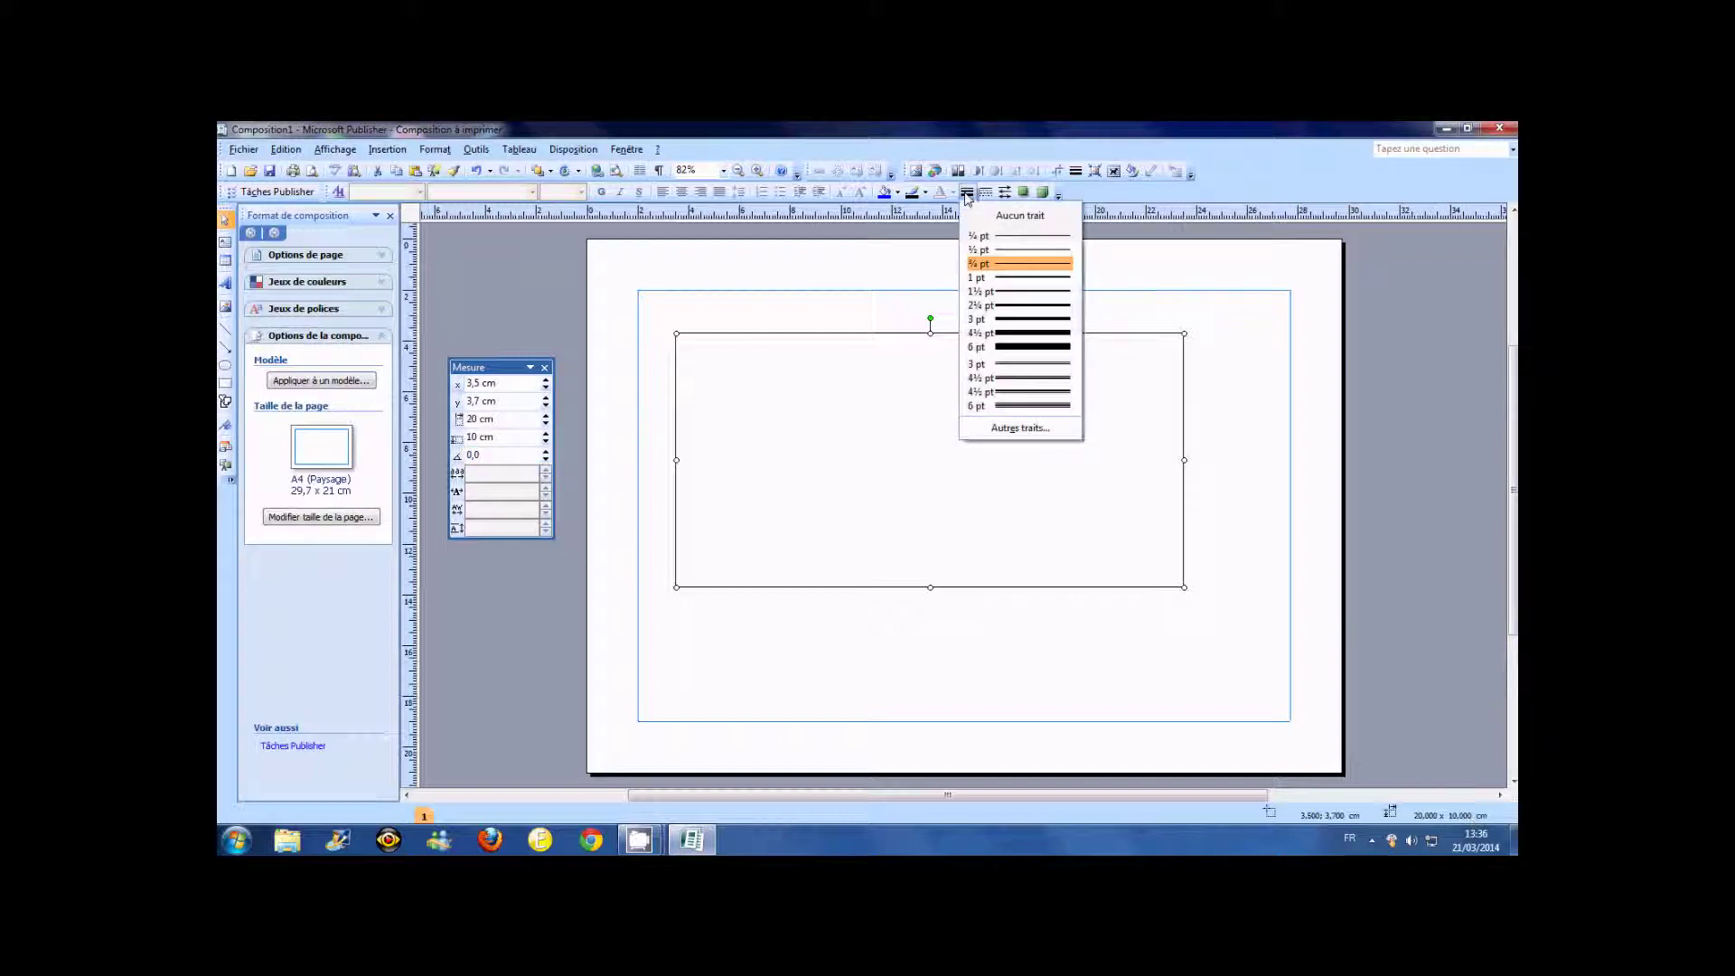
left_click(987, 321)
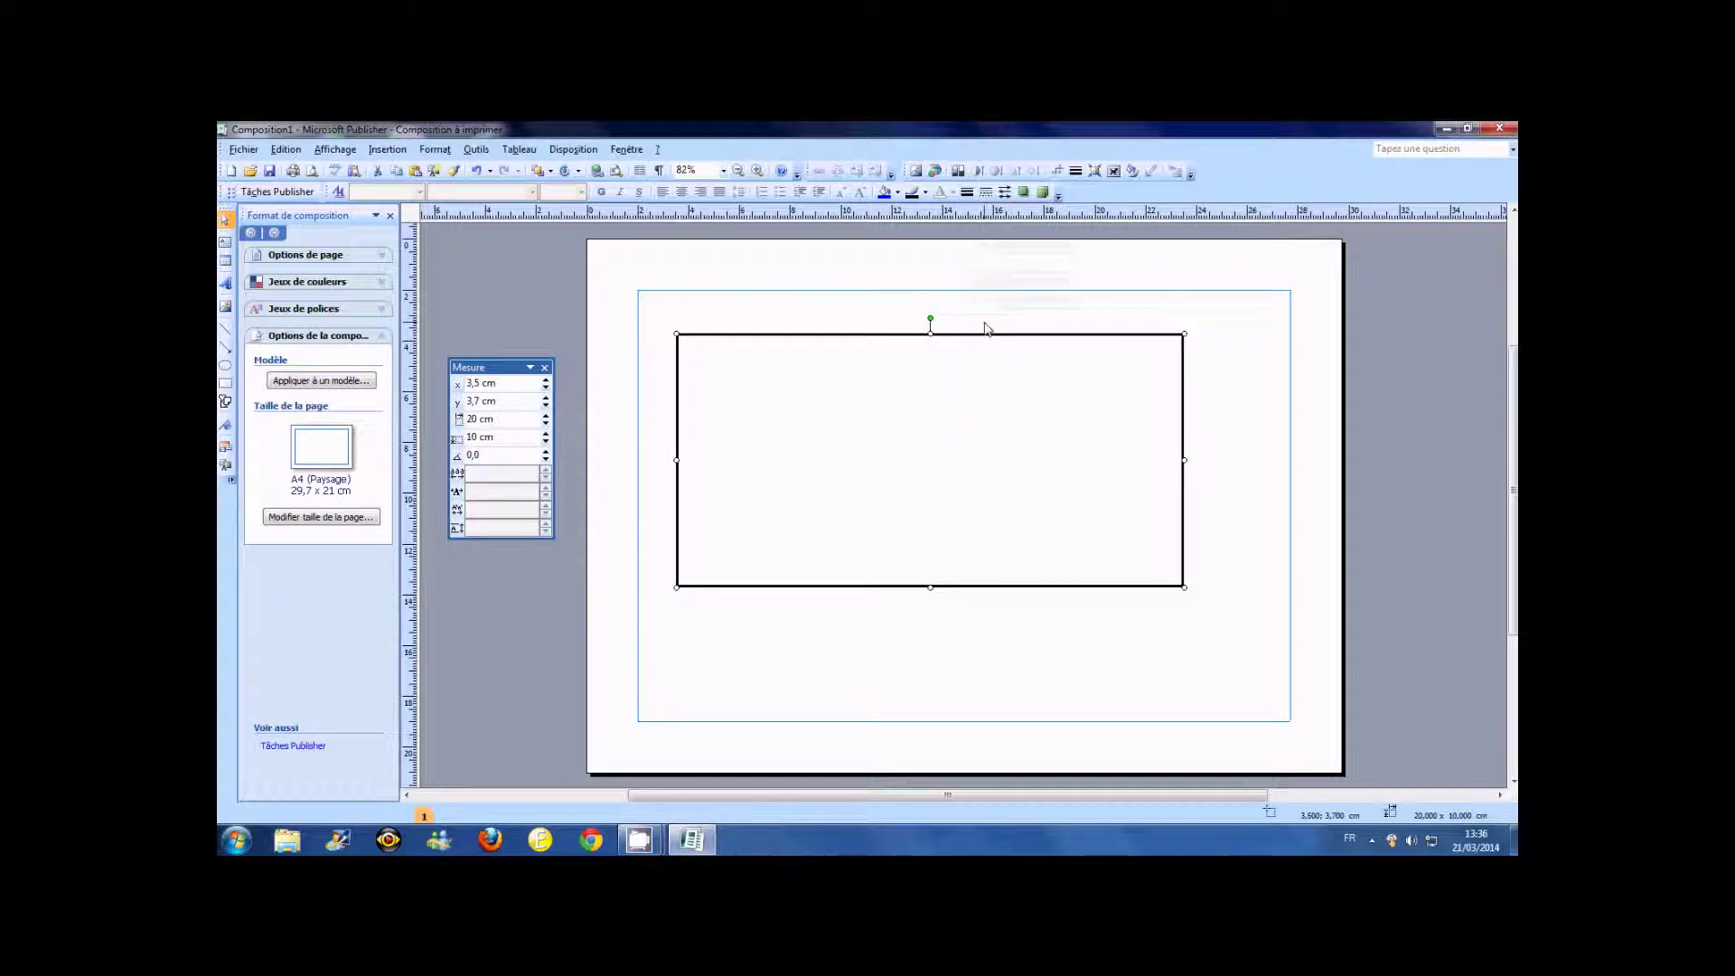
key("ctrl+z")
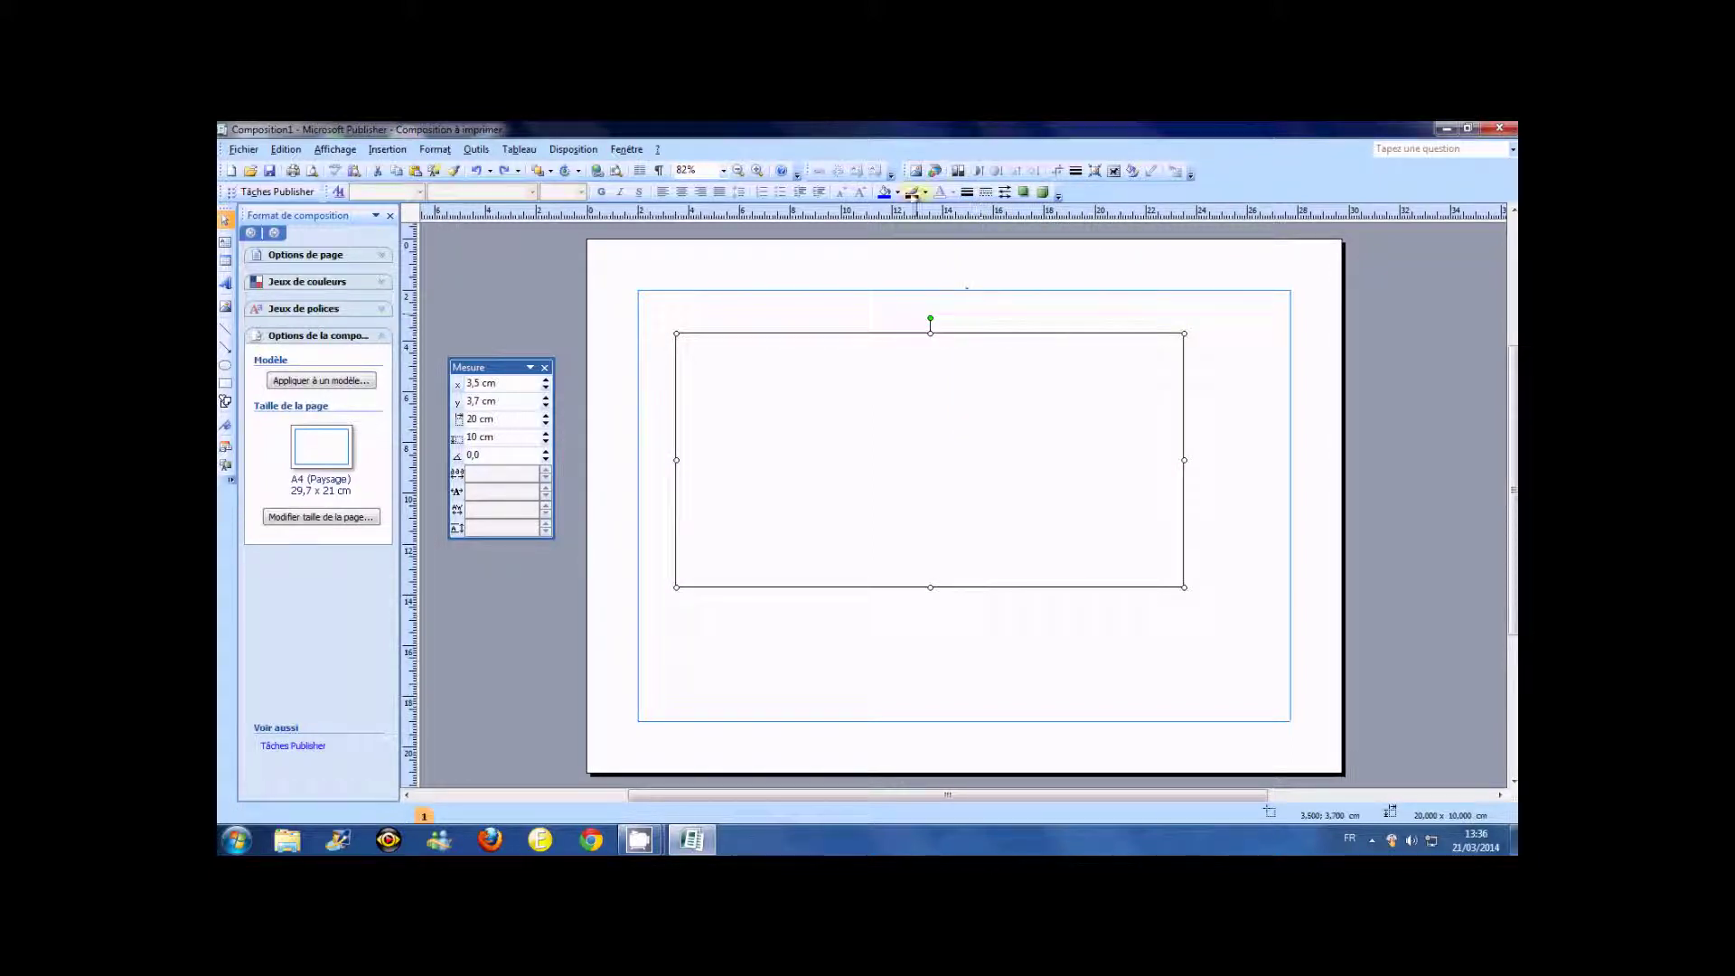
left_click(924, 193)
left_click(967, 242)
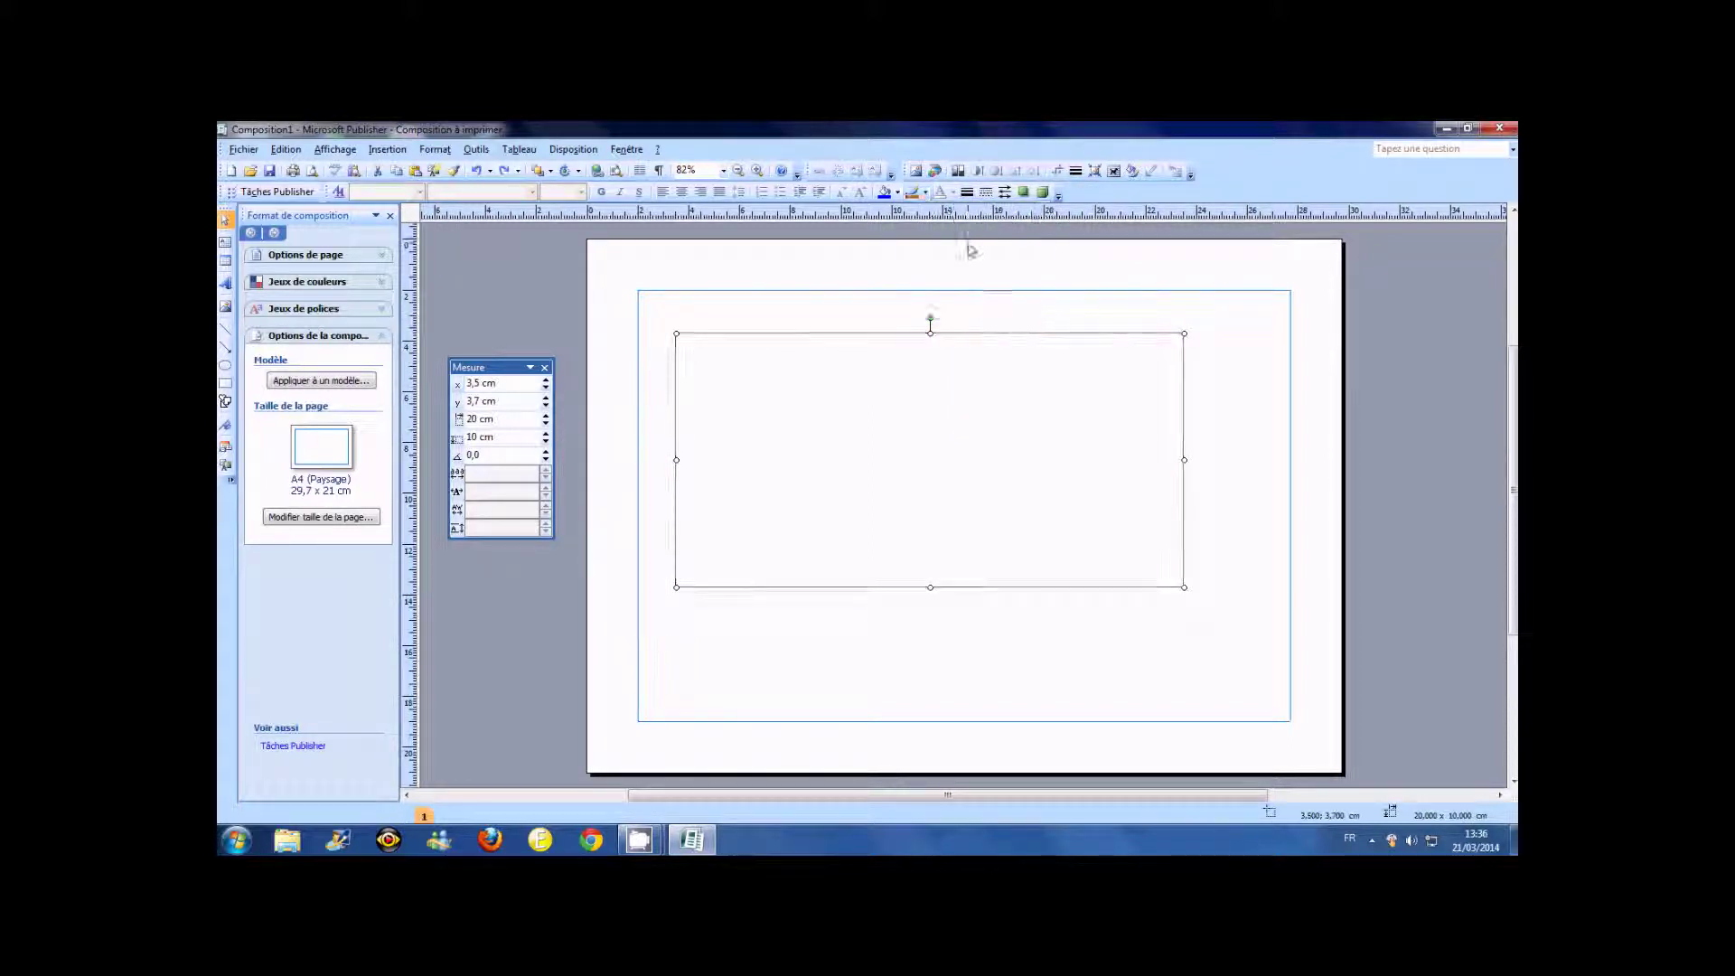
key("ctrl+z")
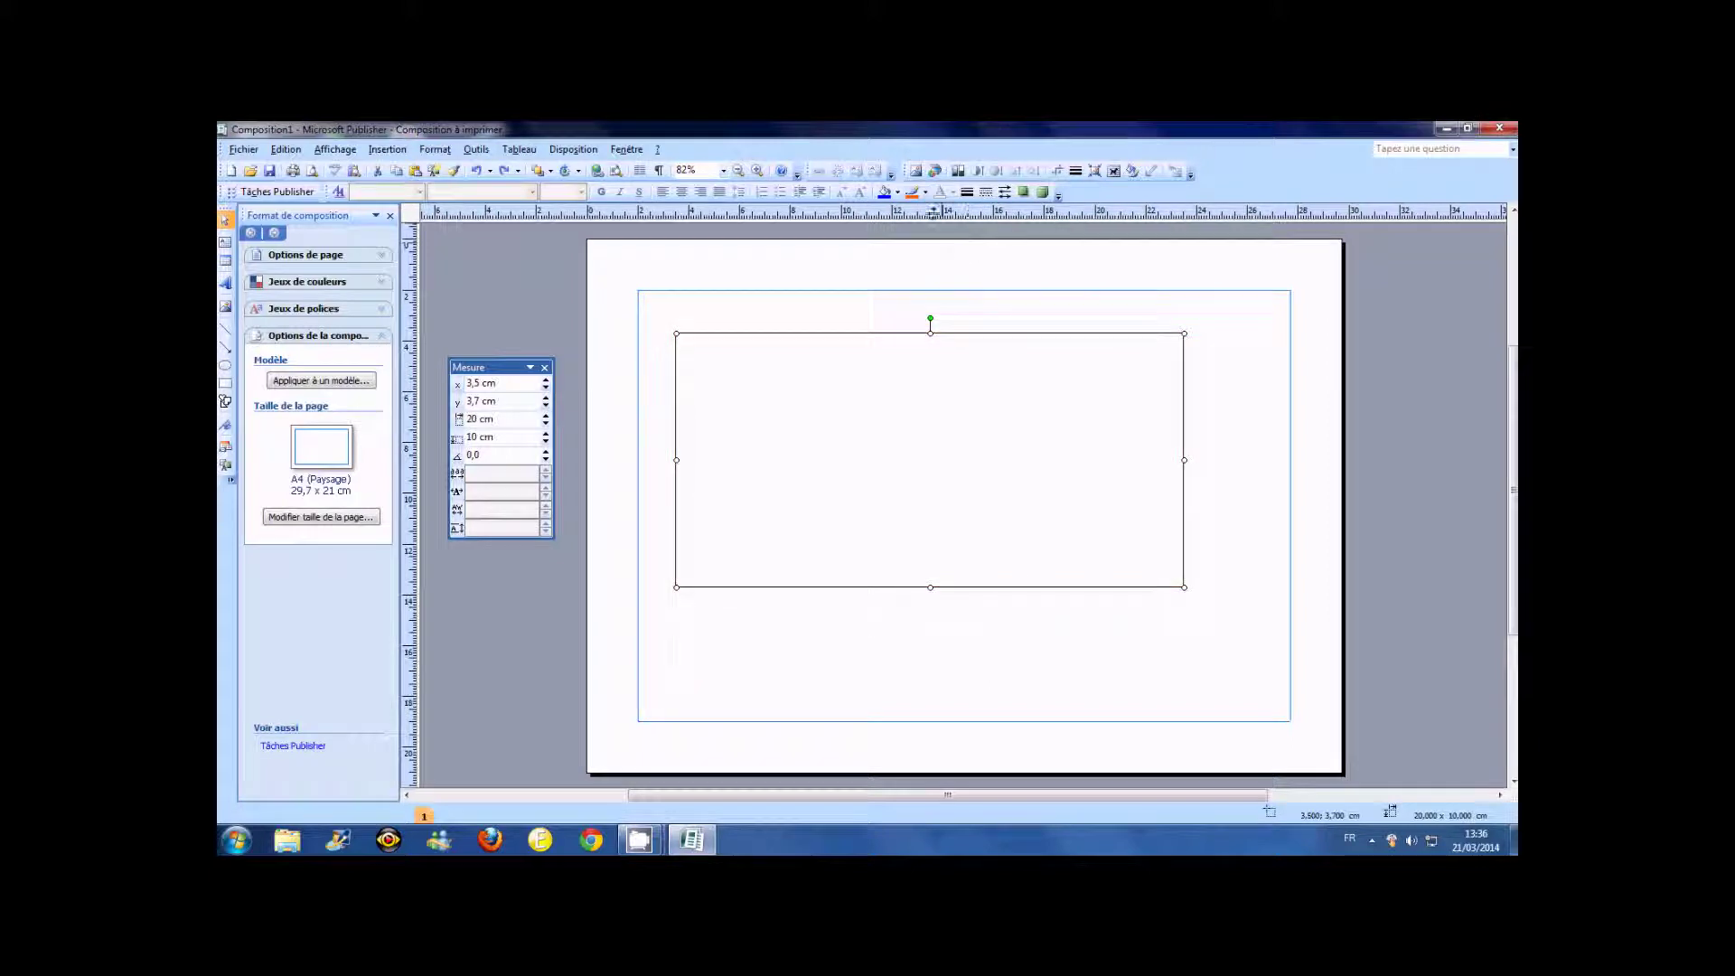
- Try a solid orange fill on the rectangle and undo it
left_click(898, 194)
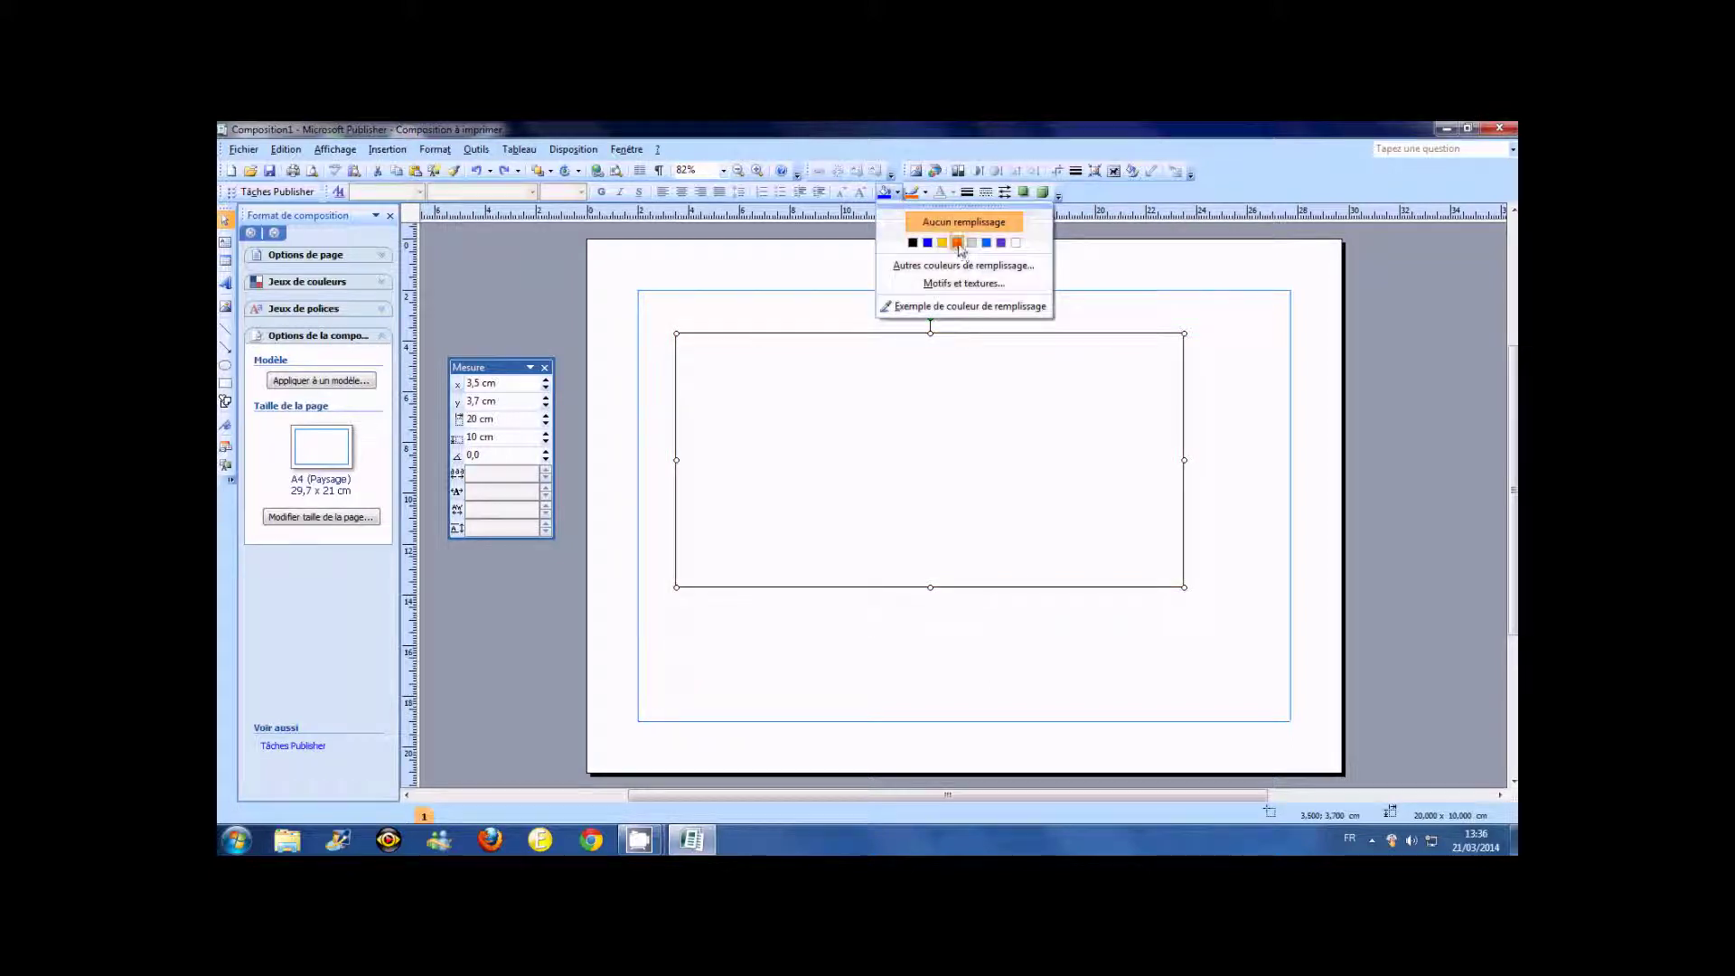
left_click(961, 244)
key("ctrl+z")
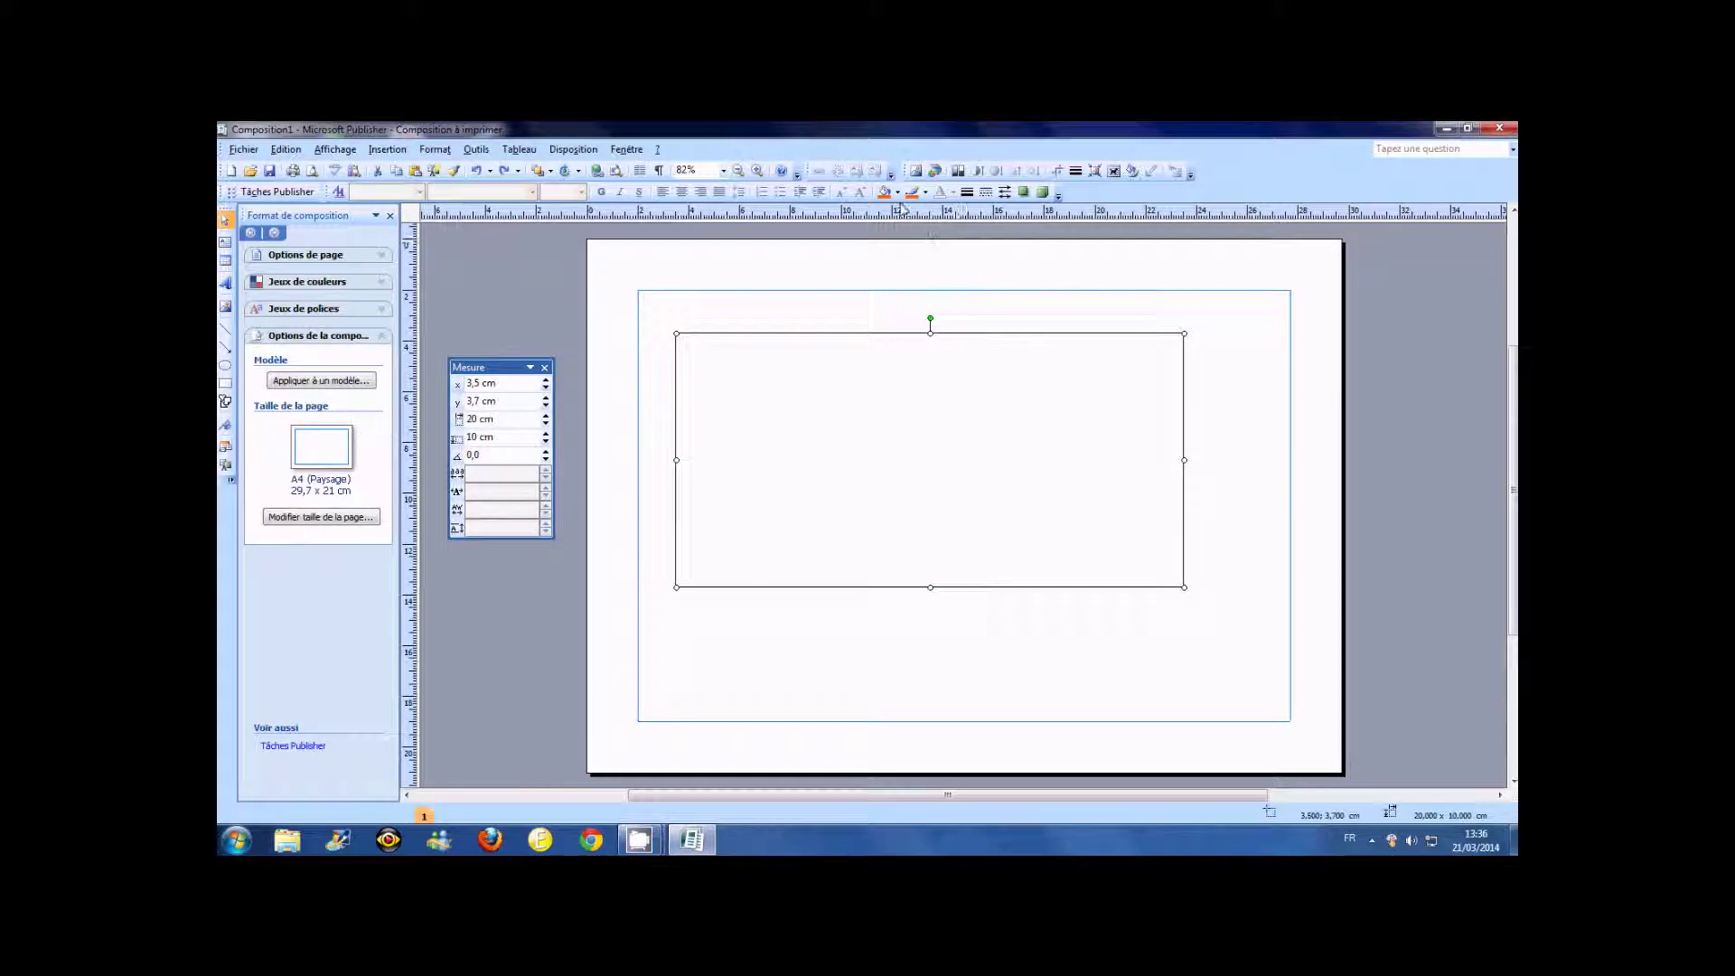
- Fill the rectangle with a two-colour gradient (Bicolore) from white to golden yellow, using the Diagonal haut gradient type
left_click(898, 194)
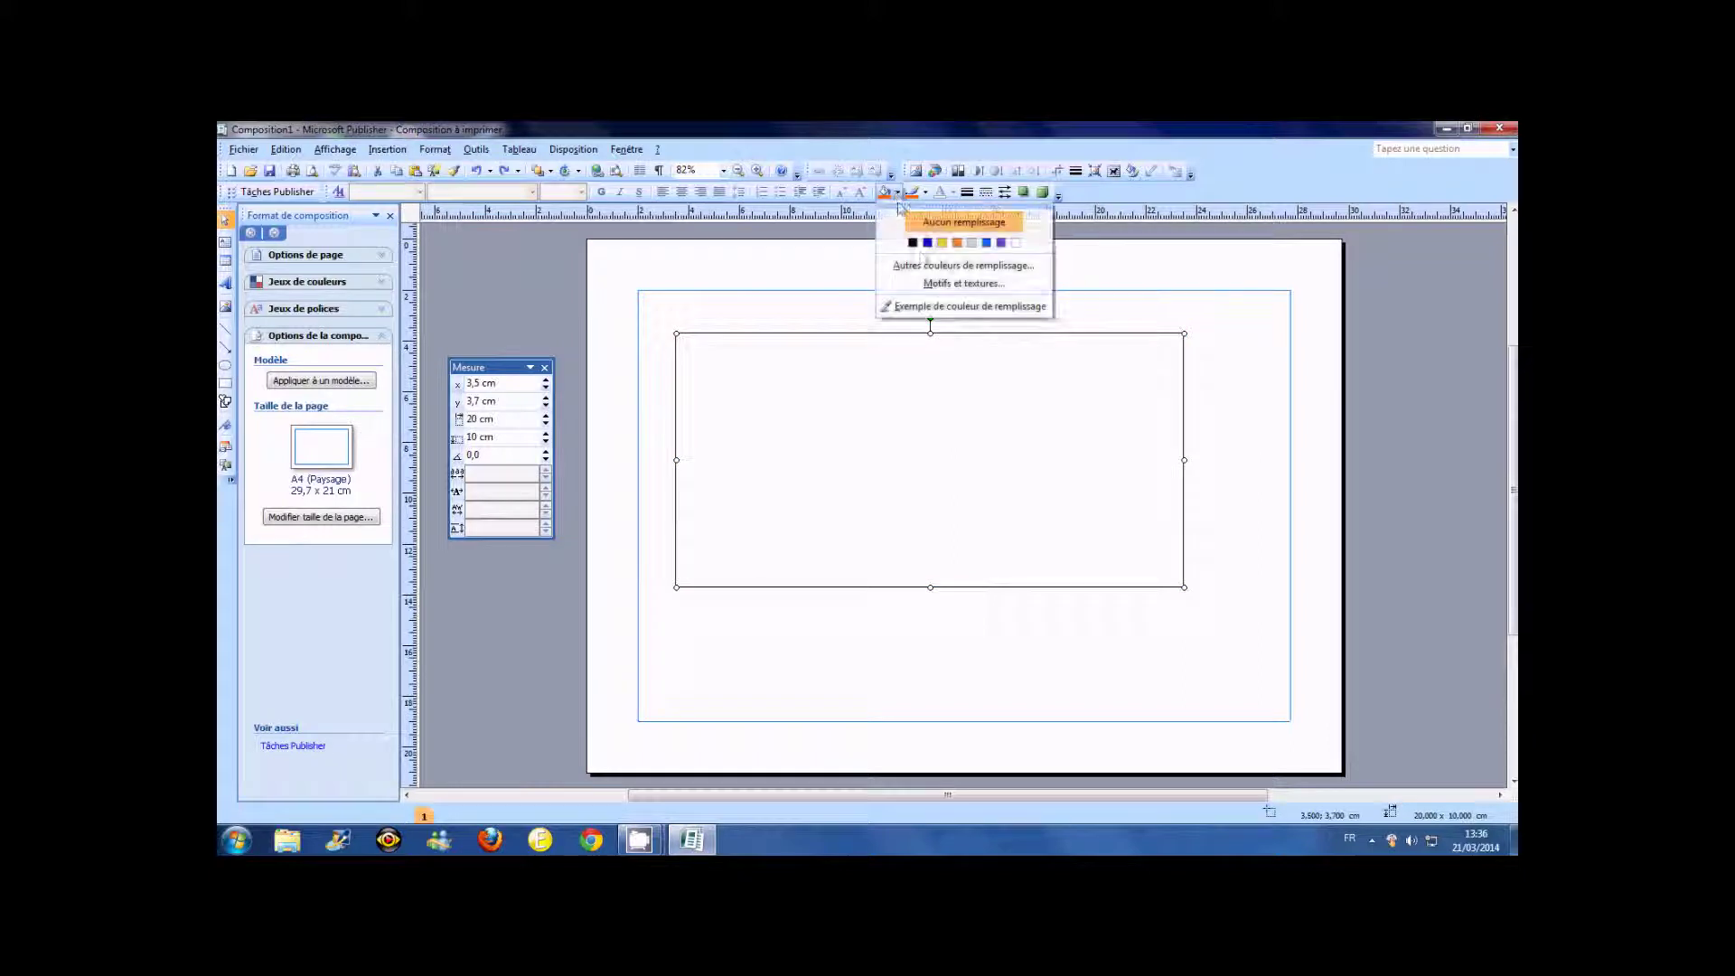
left_click(931, 283)
left_click(745, 361)
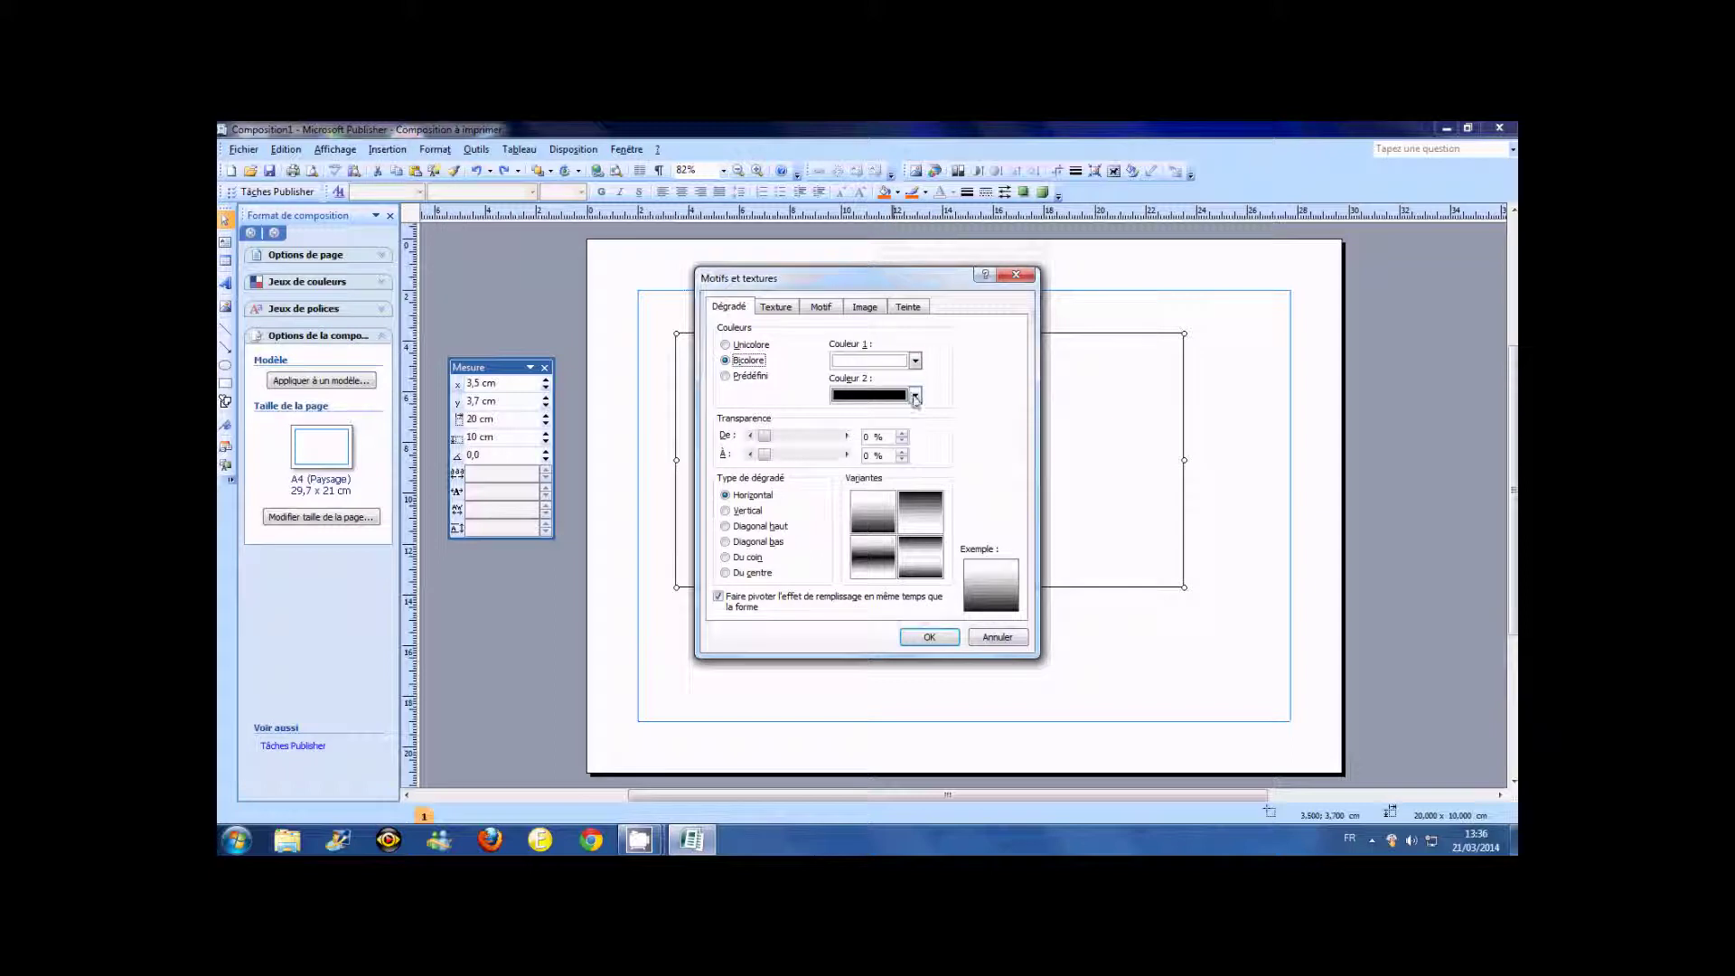
left_click(915, 395)
left_click(882, 440)
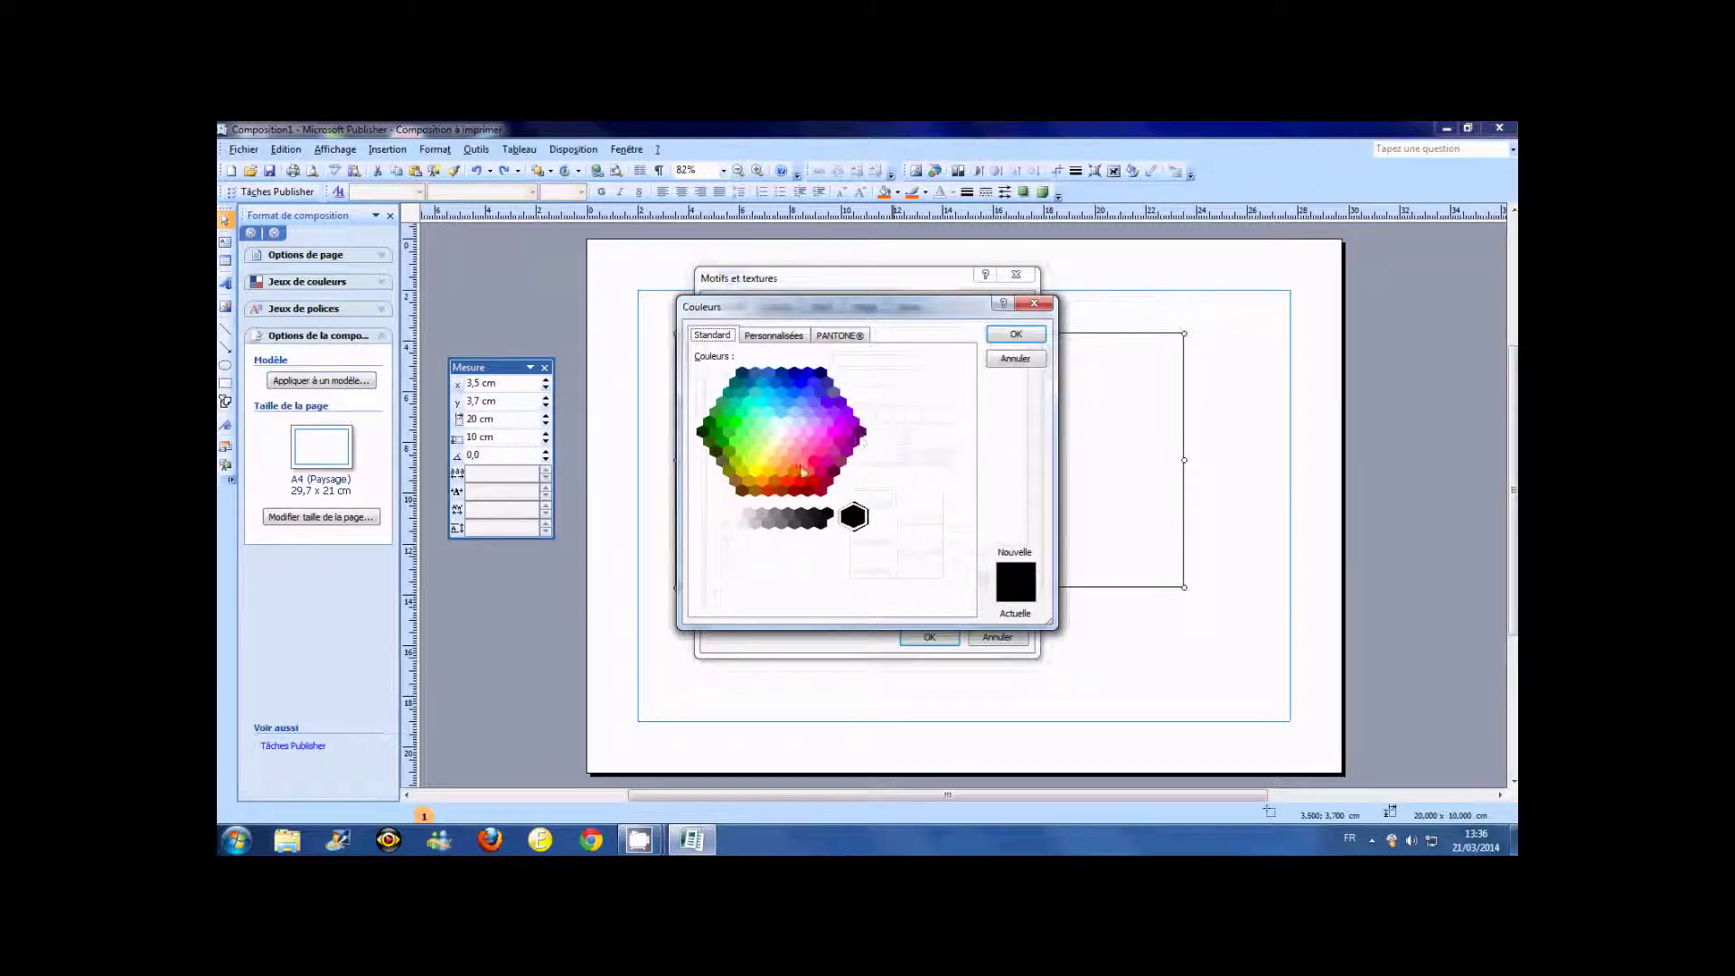
left_click(771, 471)
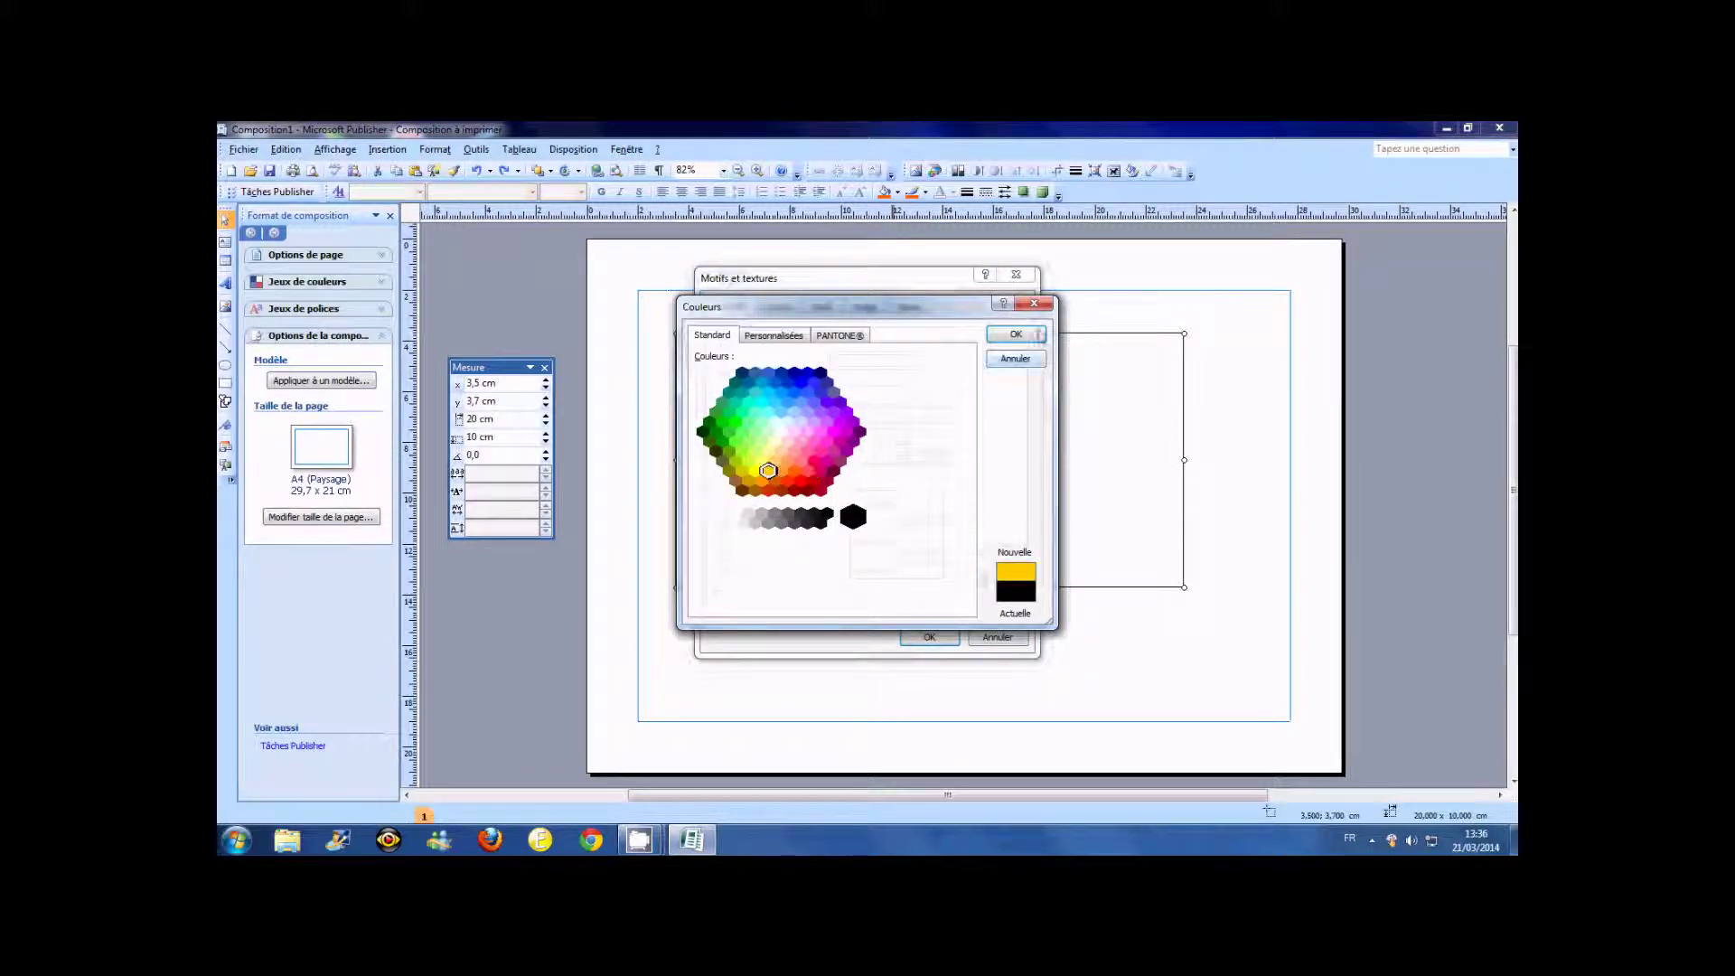
left_click(1013, 337)
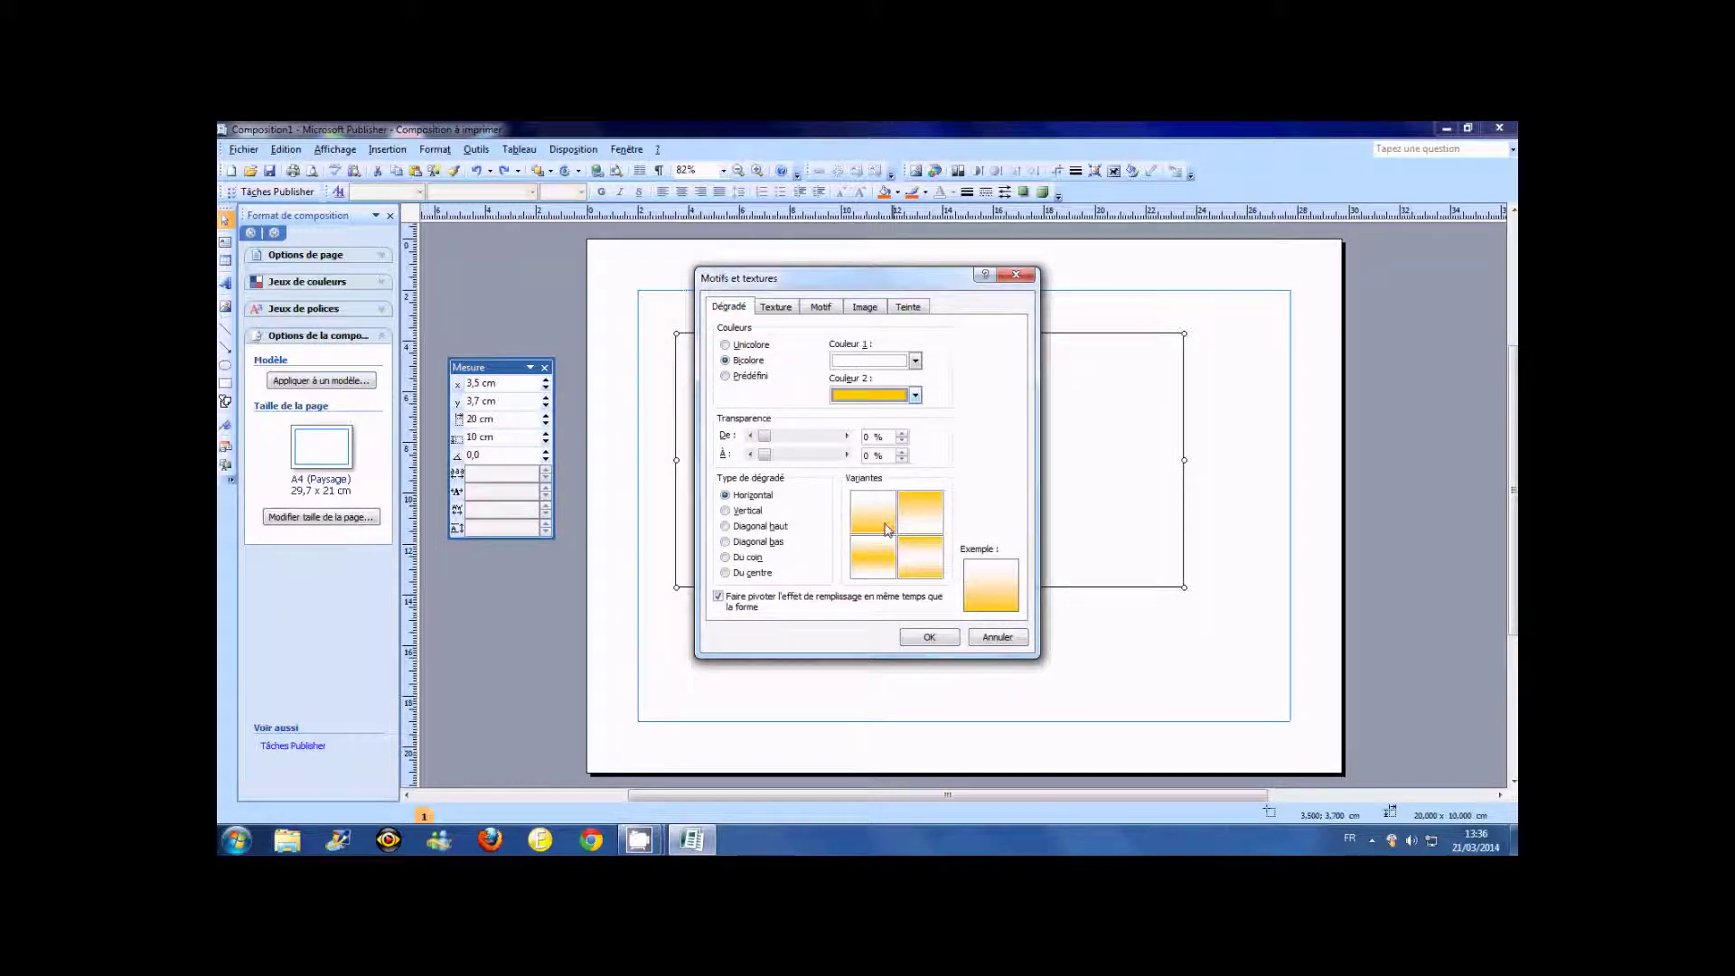
left_click(759, 527)
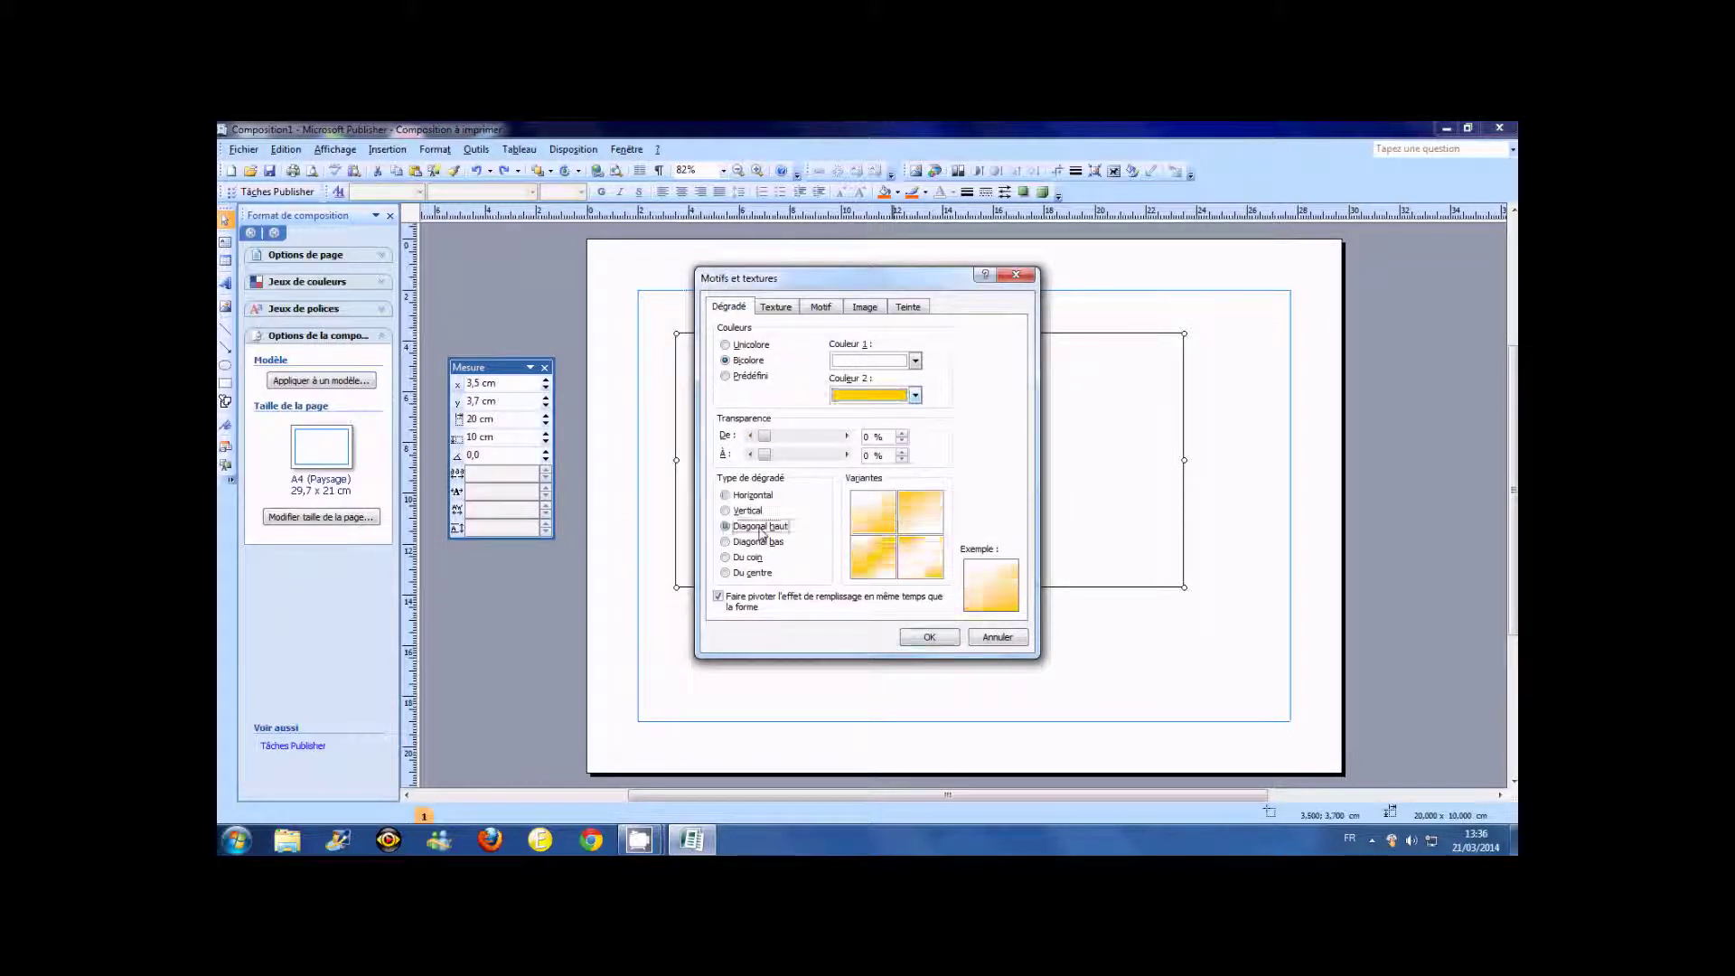
left_click(913, 637)
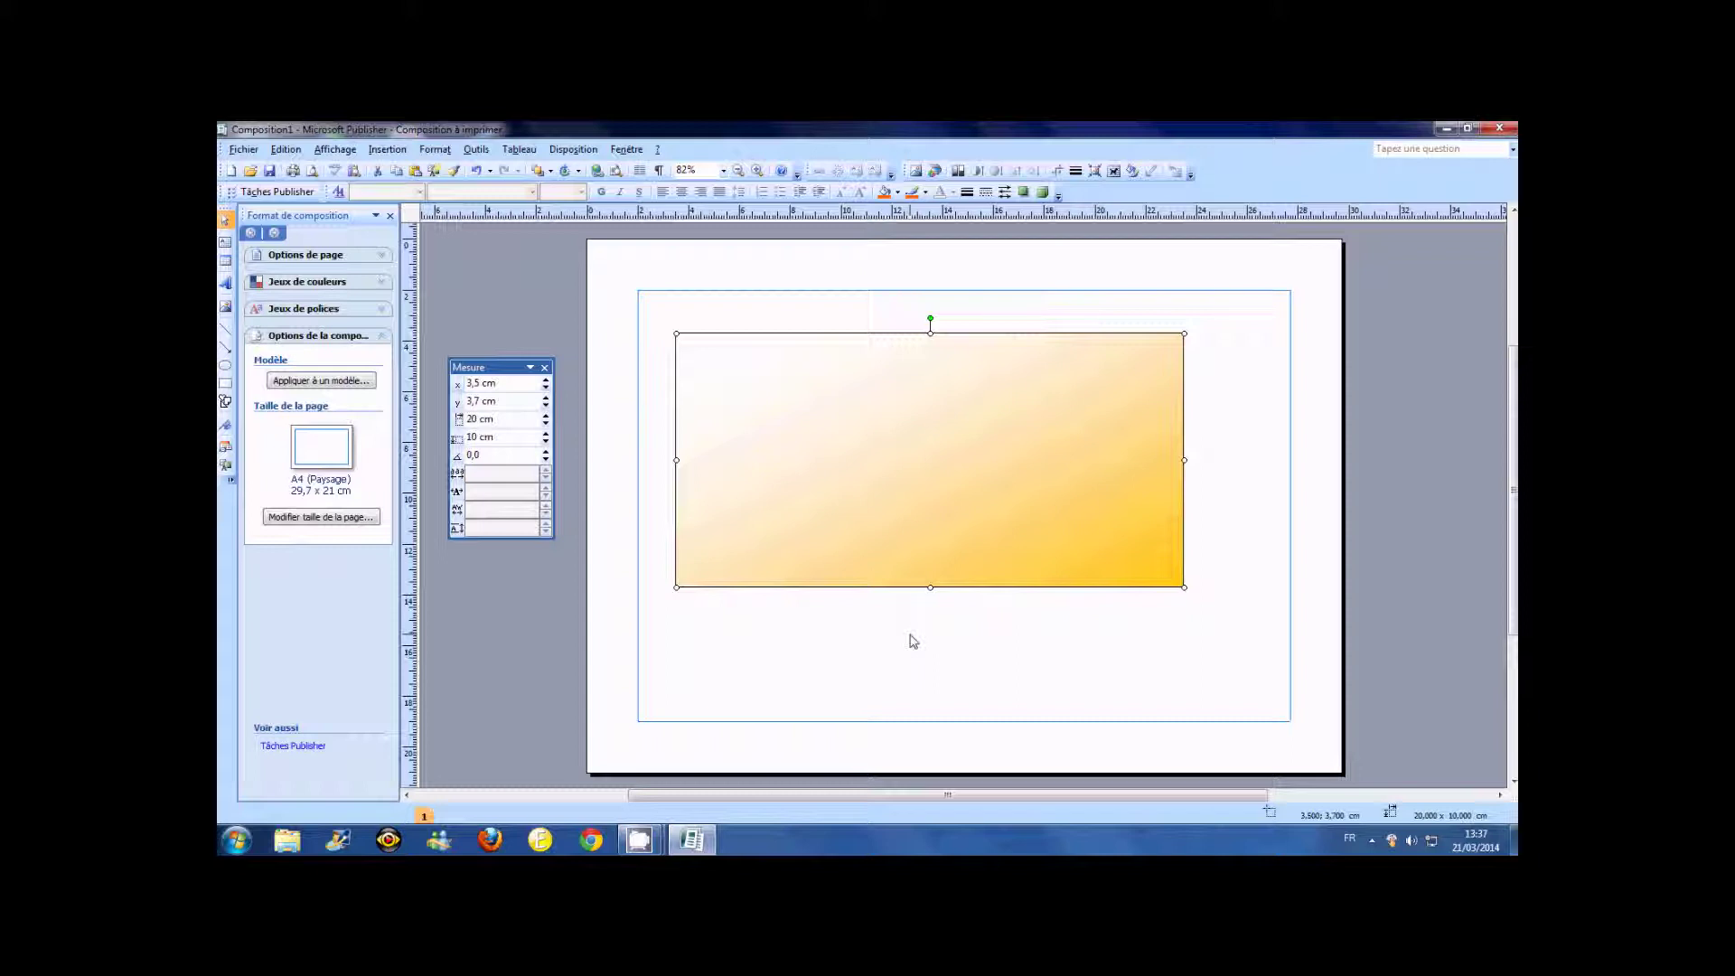
- Add a text box about 6,6 x 3 cm in the rectangle's upper-left corner containing the text "TOUR EIFFEL"
left_click(225, 243)
left_click_drag(696, 352, 864, 433)
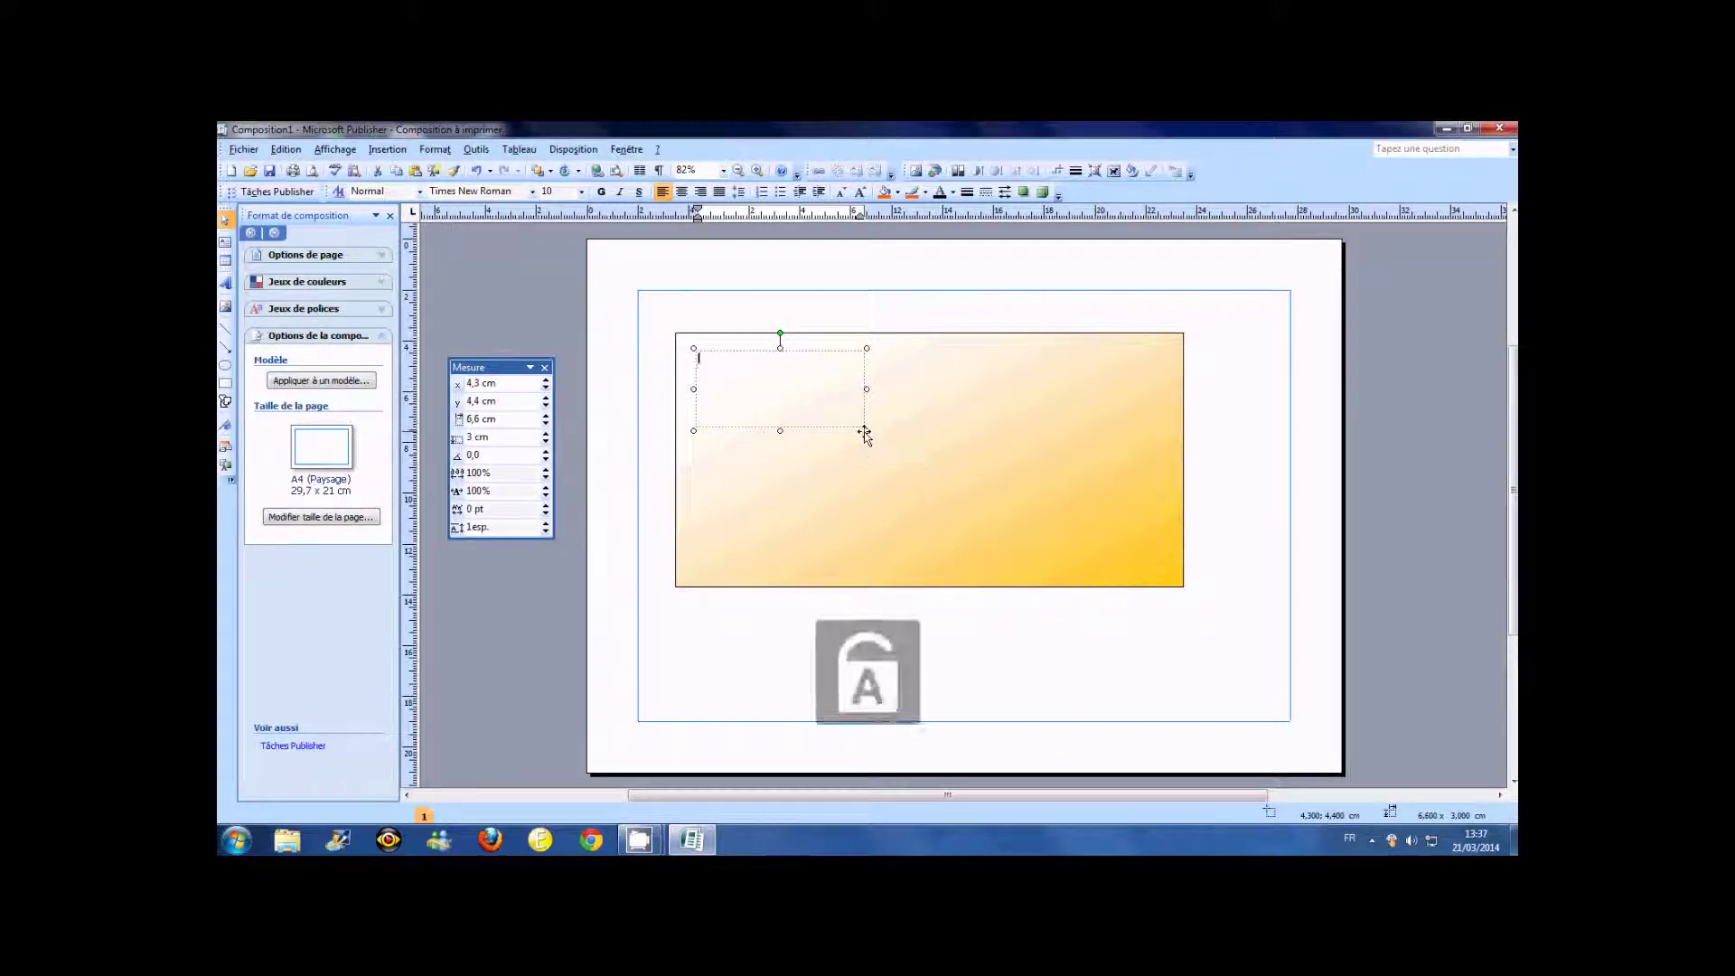
type("TOUR")
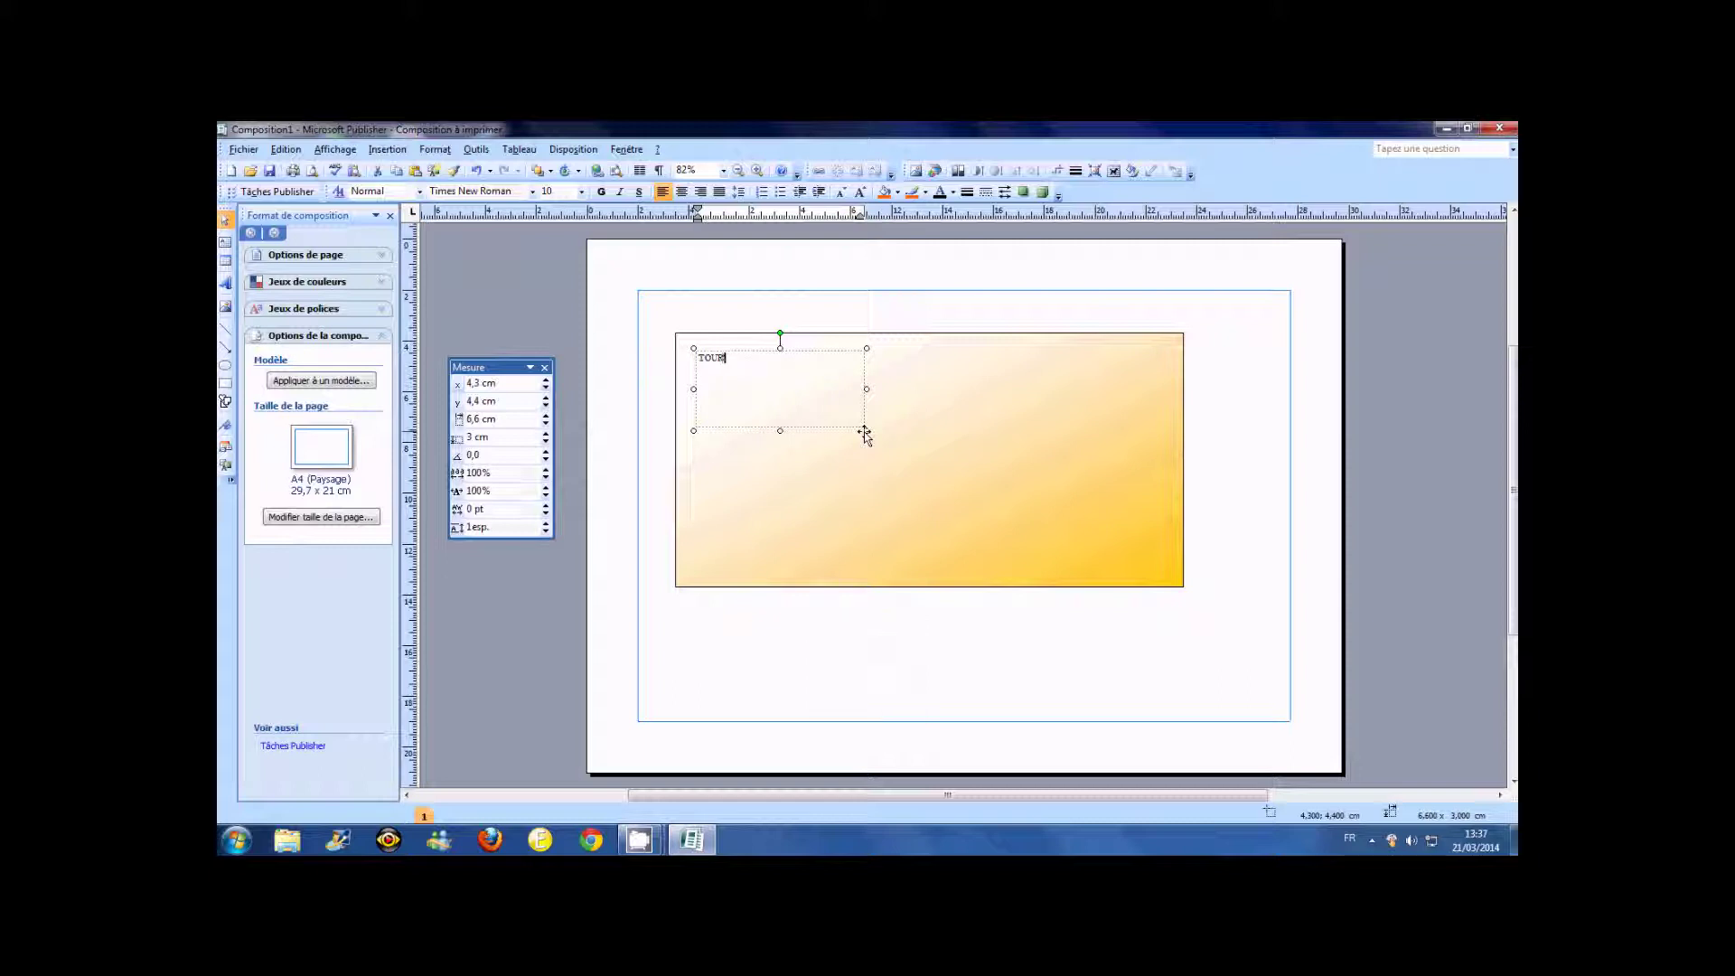
type(" eIFFEL")
key("BackSpace")
key("BackSpace")
key("BackSpace")
- Change the font of the "TOUR EIFFEL" text to Stencil
left_click_drag(759, 359, 673, 360)
left_click(534, 193)
left_click(499, 308)
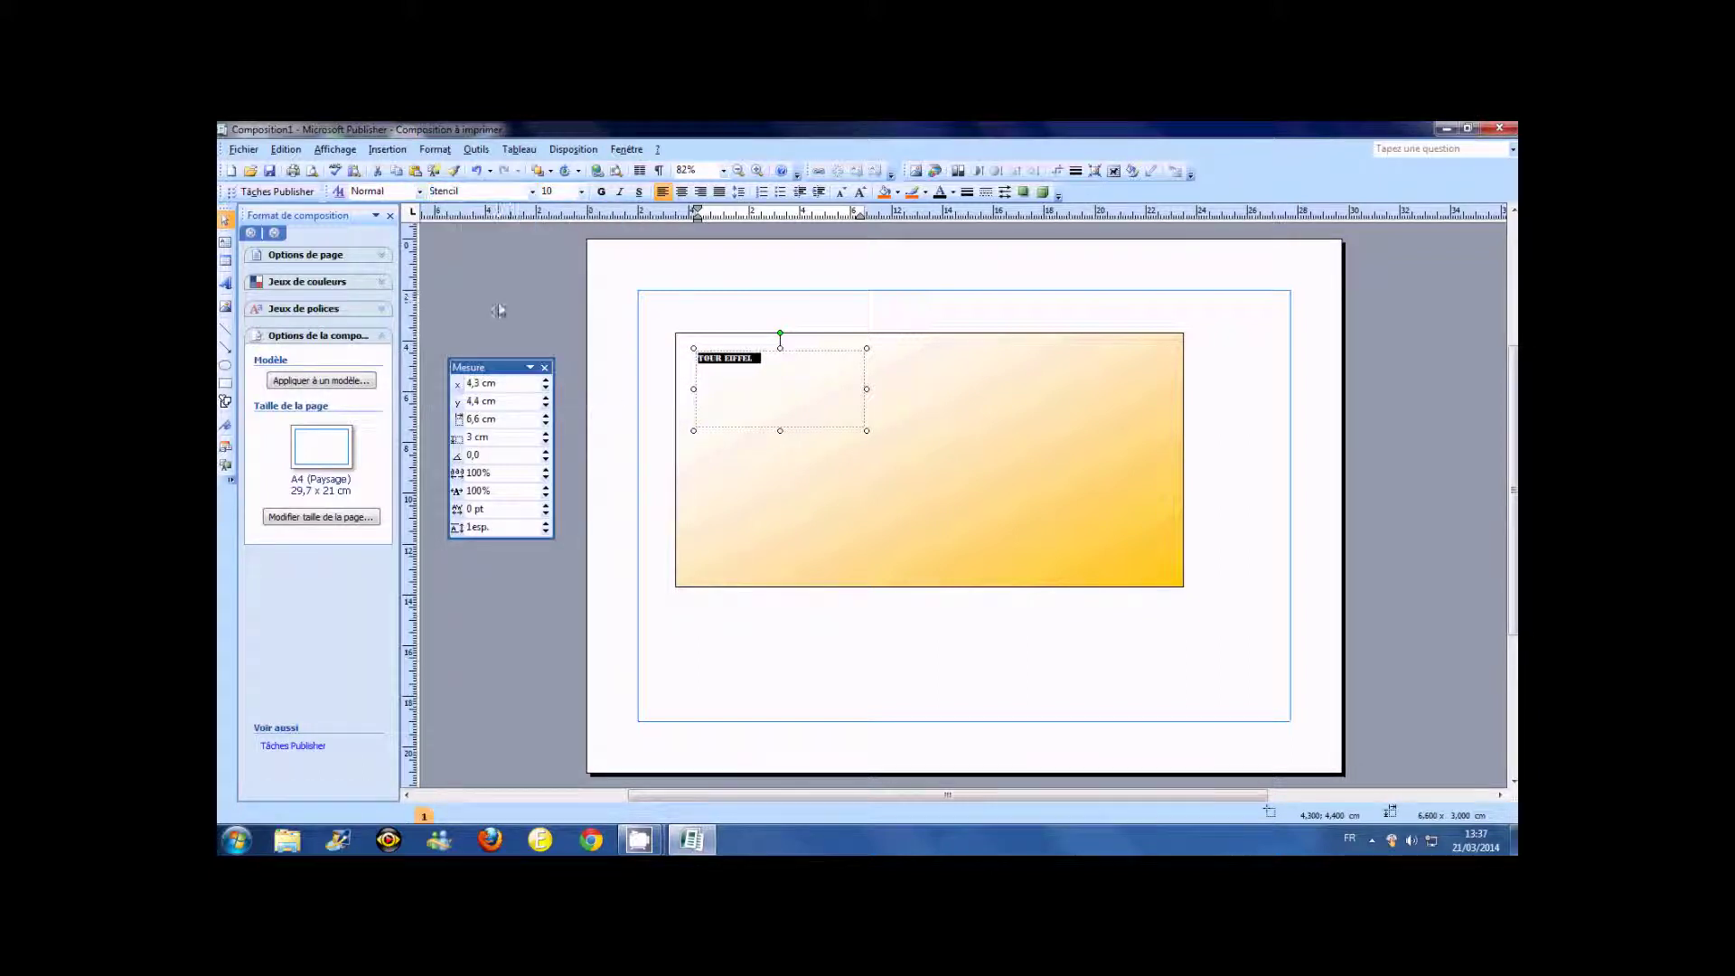